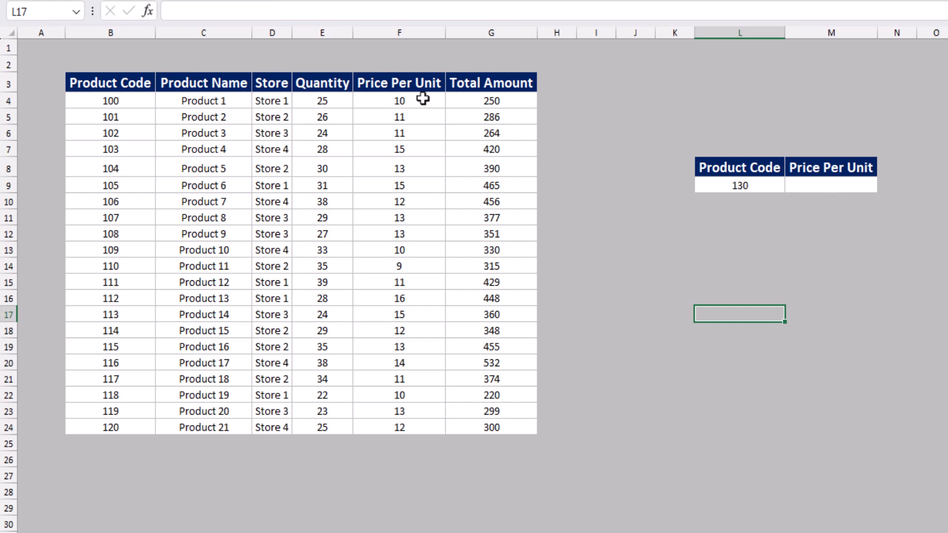
- Enter the formula =VLOOKUP(L9,B3:G24,5,0) in cell M9 to look up the price per unit for the product code
left_click(814, 185)
type("=vl")
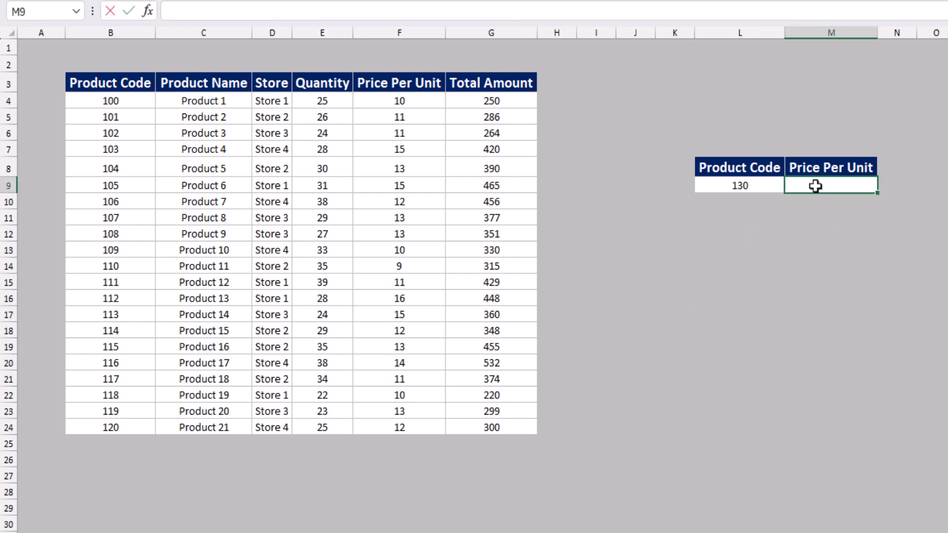
key("Tab")
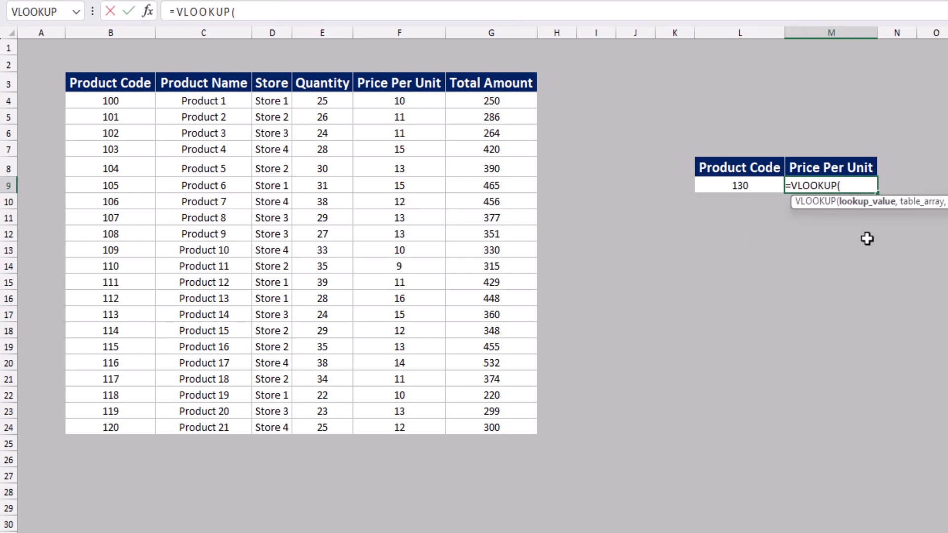
left_click(739, 184)
type(",")
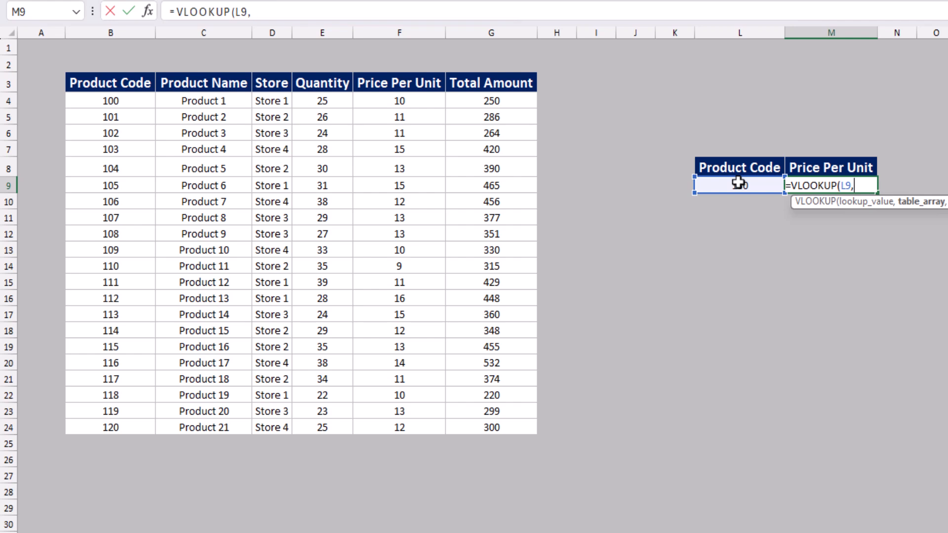
left_click(119, 88)
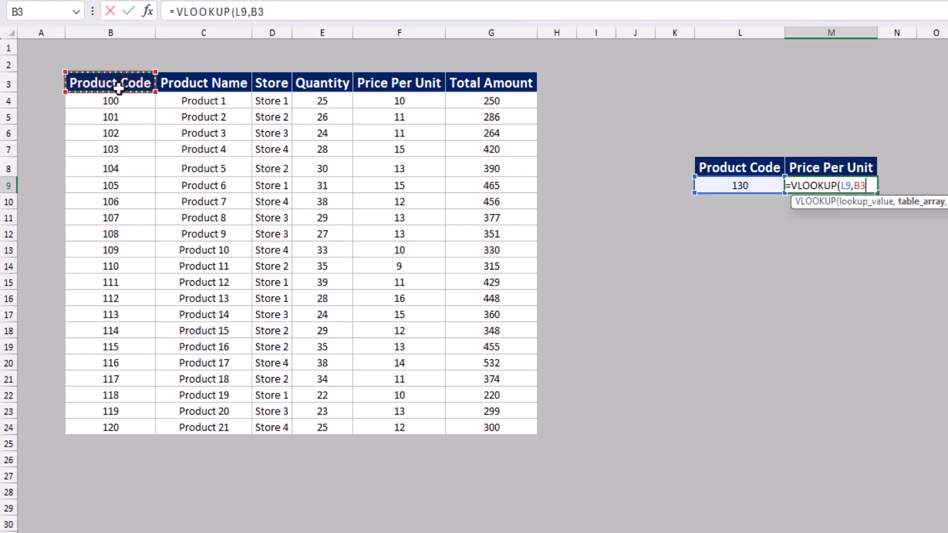
left_click_drag(119, 88, 489, 431)
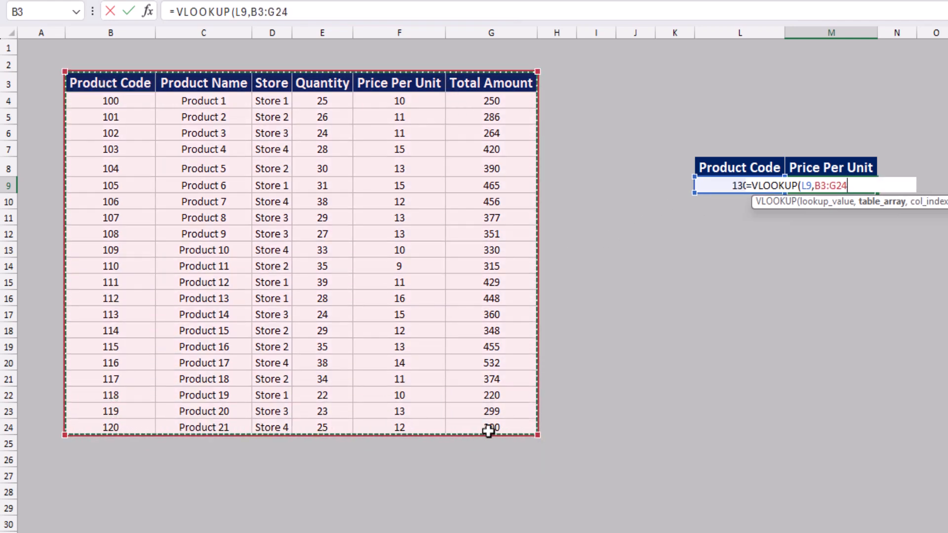
type(",")
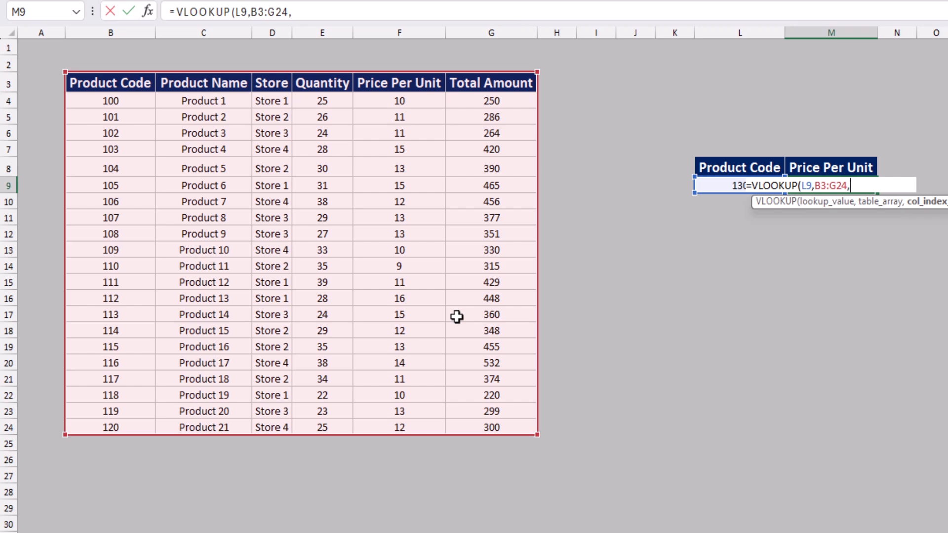
type("5")
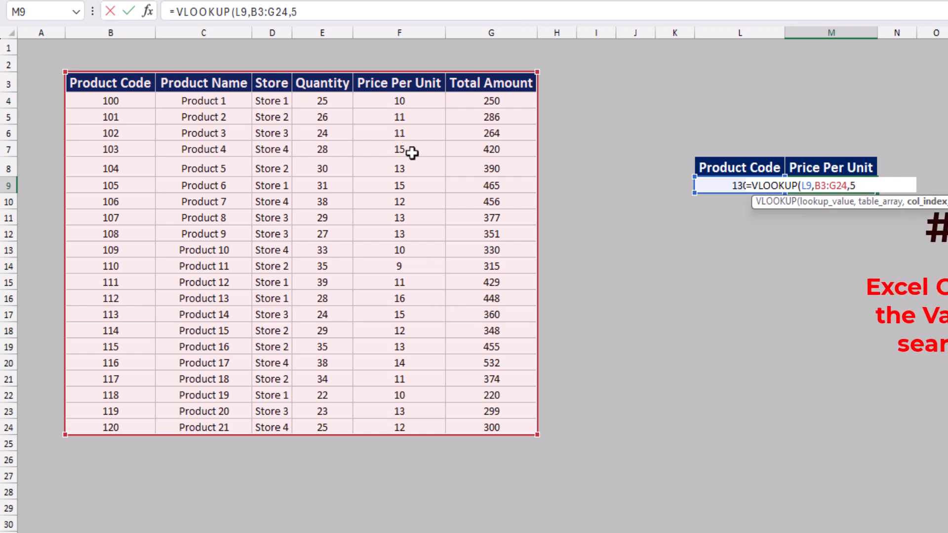
type(",")
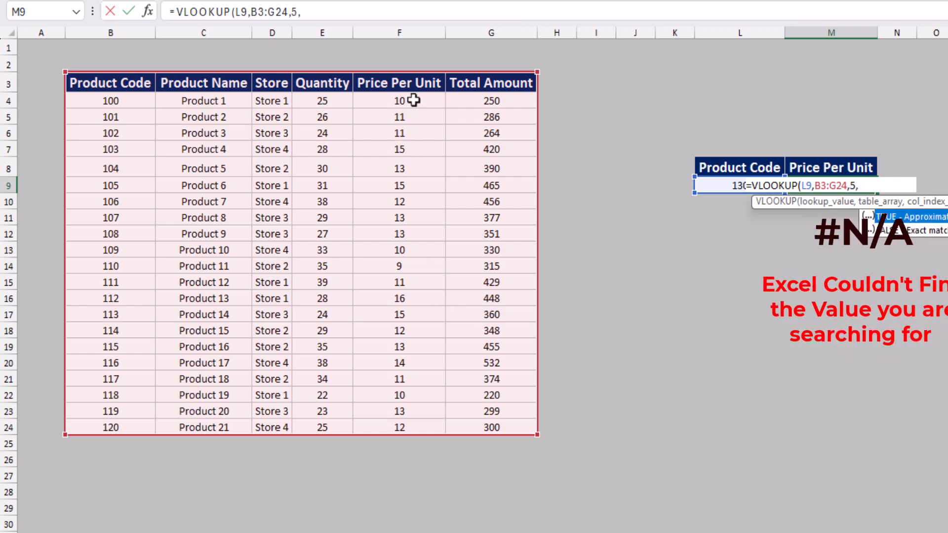
type("0")
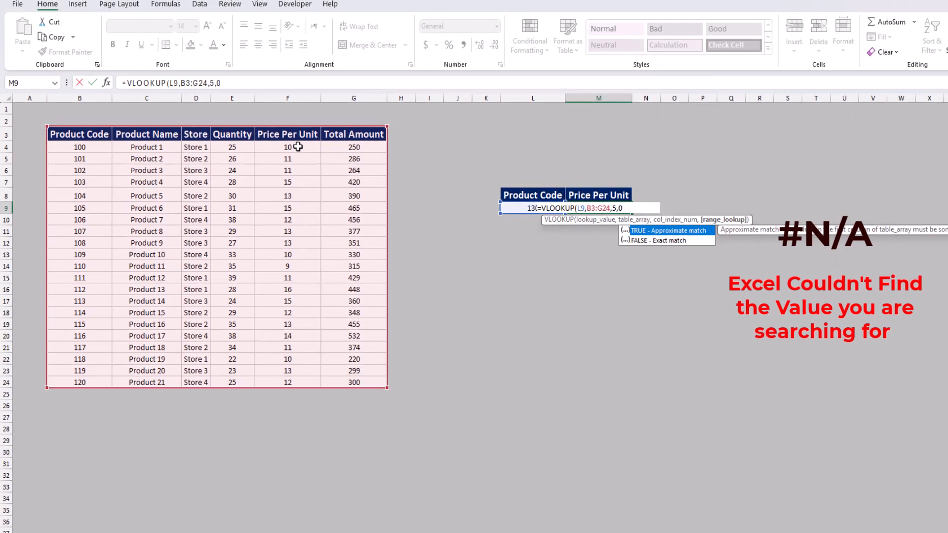
type(")")
key("Return")
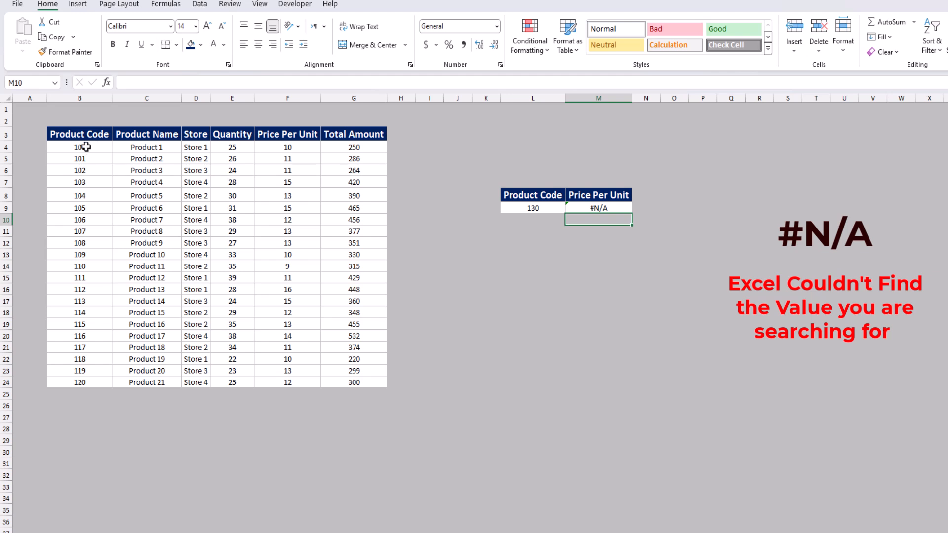
- Check the Product Code column down to its last entry and change the lookup code in L9 to 110
left_click_drag(86, 147, 89, 381)
left_click(88, 381)
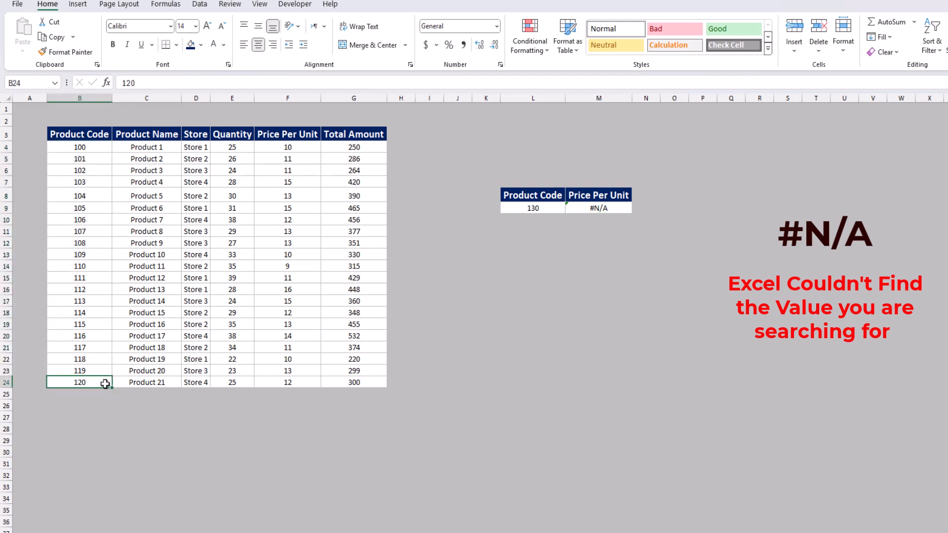
left_click(532, 208)
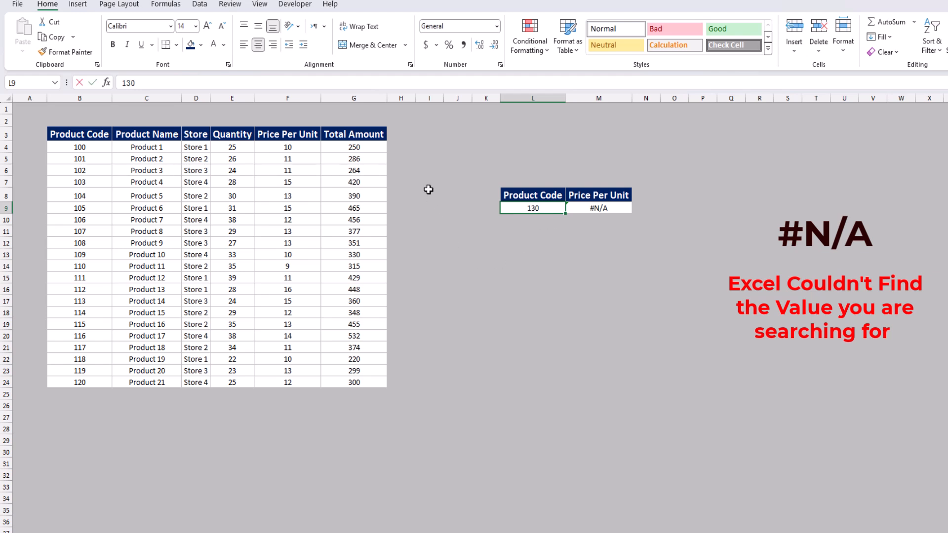
type("110")
key("Return")
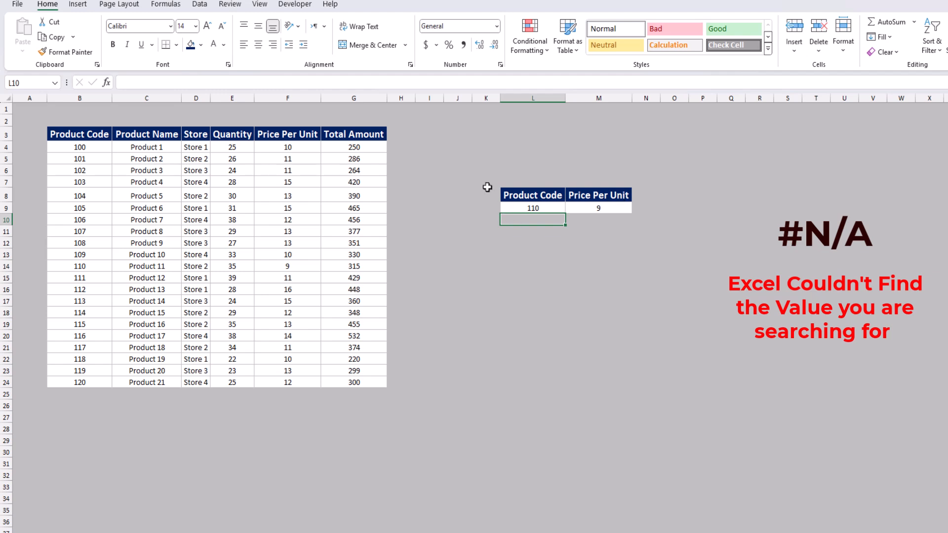
- Set the lookup product code in L9 to 150, a code missing from the product table
left_click(517, 204)
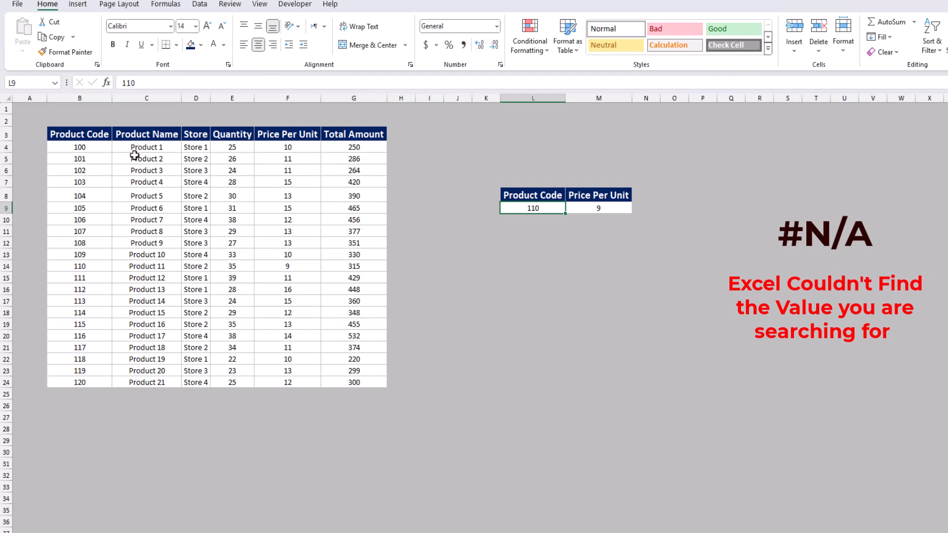
type("150")
key("Return")
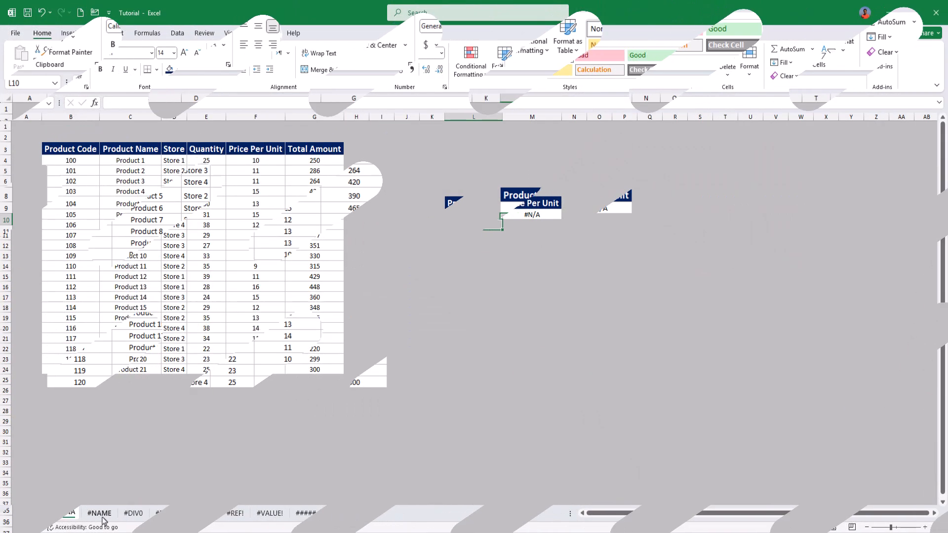
- Open the #NAME sheet and review the data in the AVERAGE, Count and SUM columns
left_click(101, 515)
left_click(180, 293)
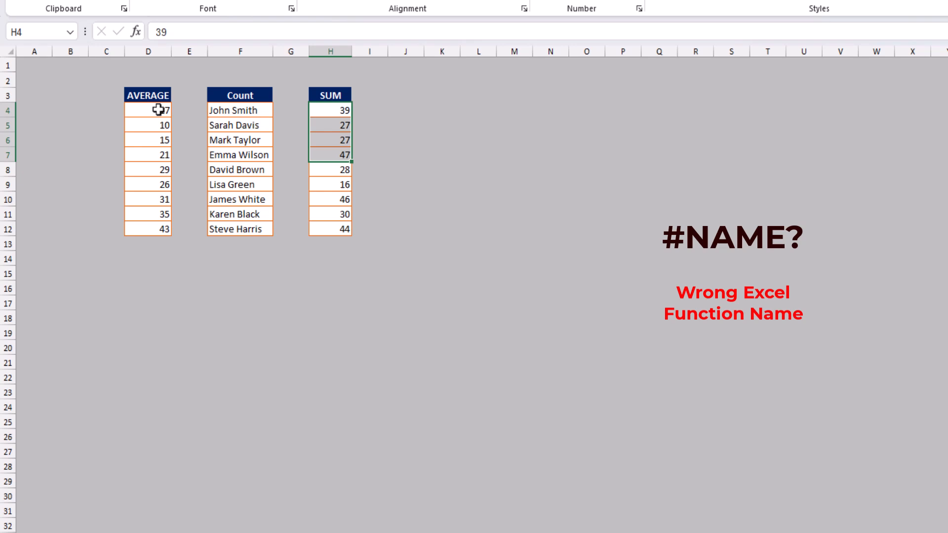
left_click_drag(158, 109, 159, 227)
left_click_drag(251, 109, 255, 187)
left_click_drag(343, 110, 346, 182)
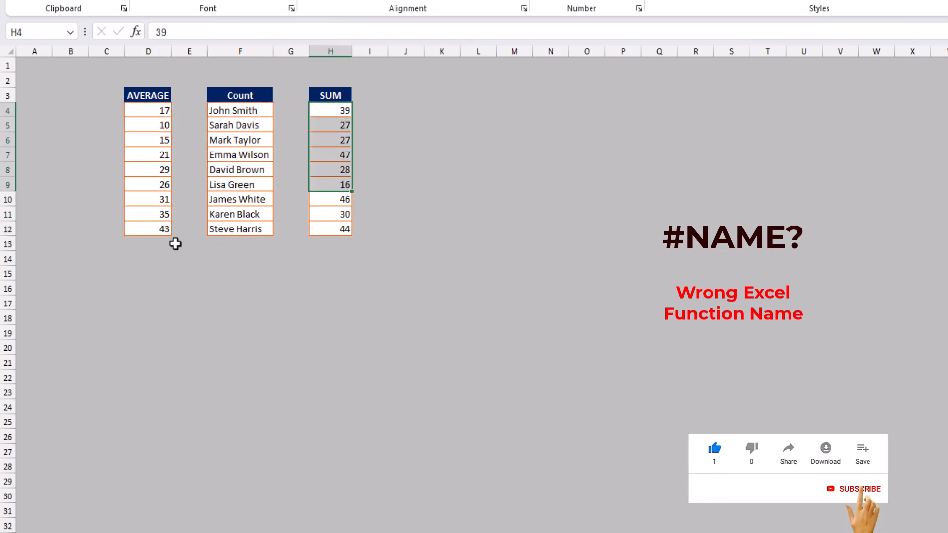
- Enter the misspelled formula =AVERAGEe(D4:D12) in D13, below the AVERAGE column
left_click(165, 243)
type("=")
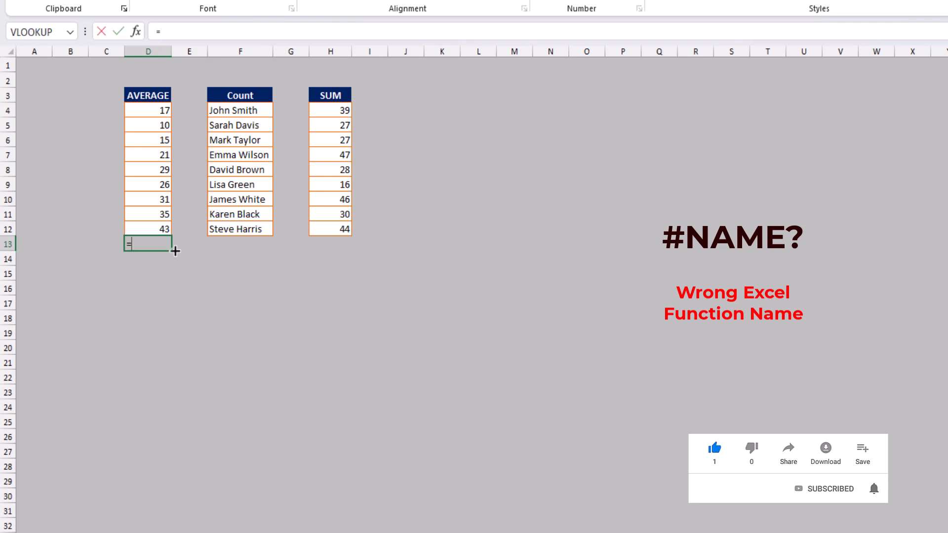
type("AVERAGE")
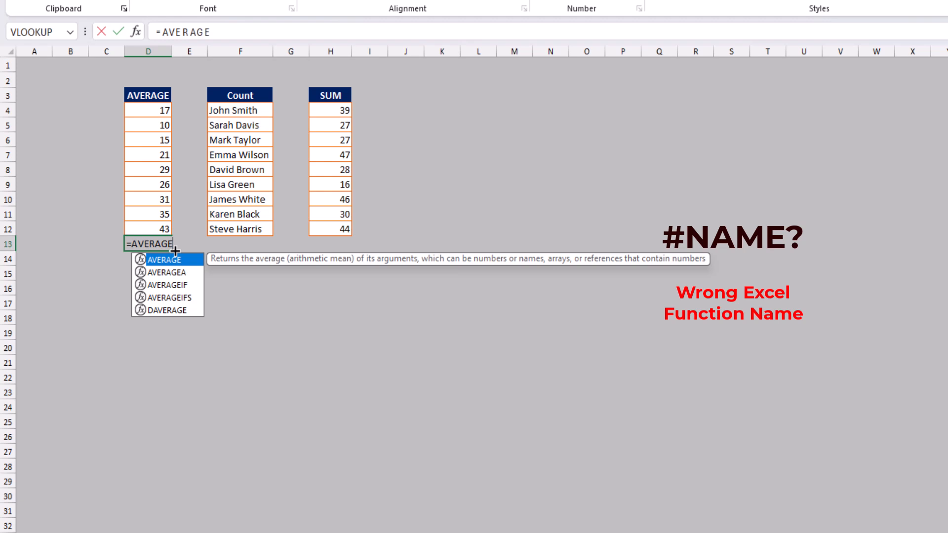
type("e(")
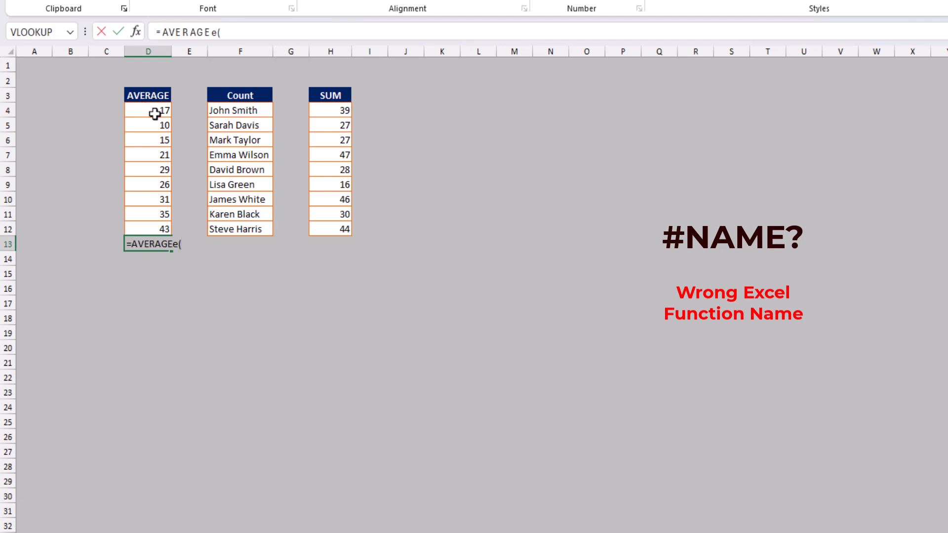
left_click_drag(156, 112, 159, 228)
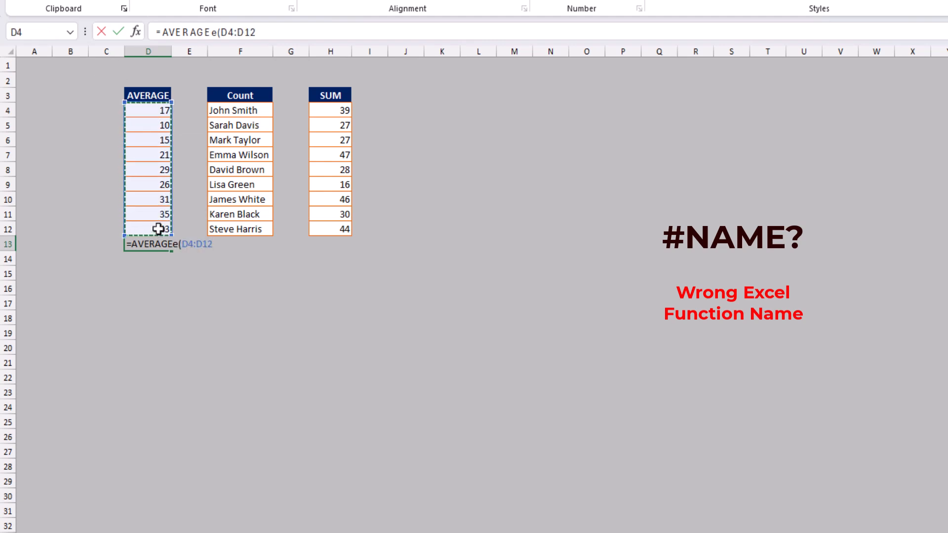
type(")")
key("Return")
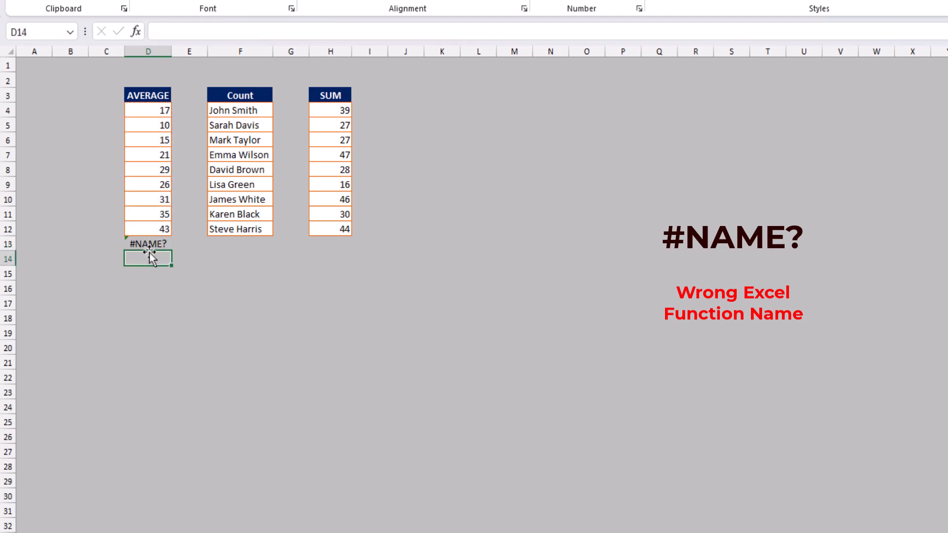
- Enter the misspelled formula =COUNTe(F4:F12) in F13, below the Count column
left_click(248, 244)
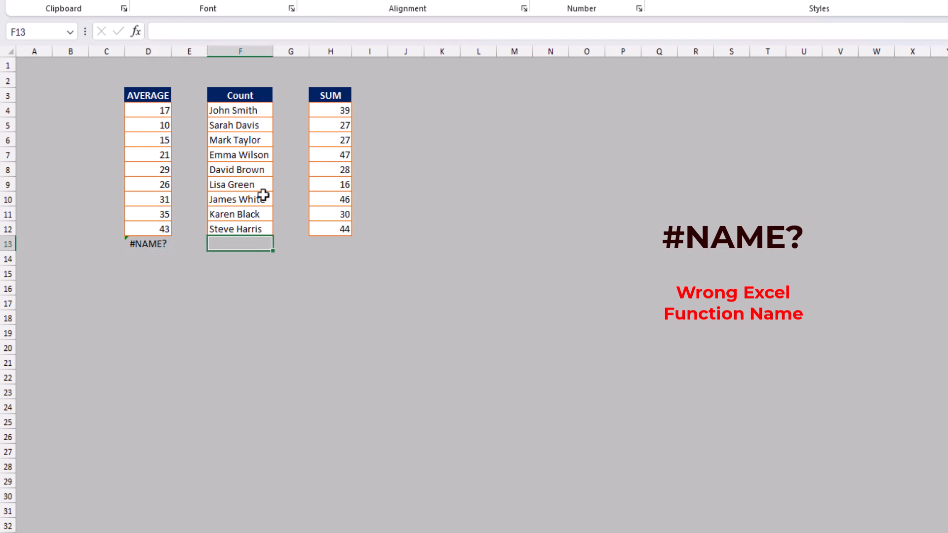
type("=count")
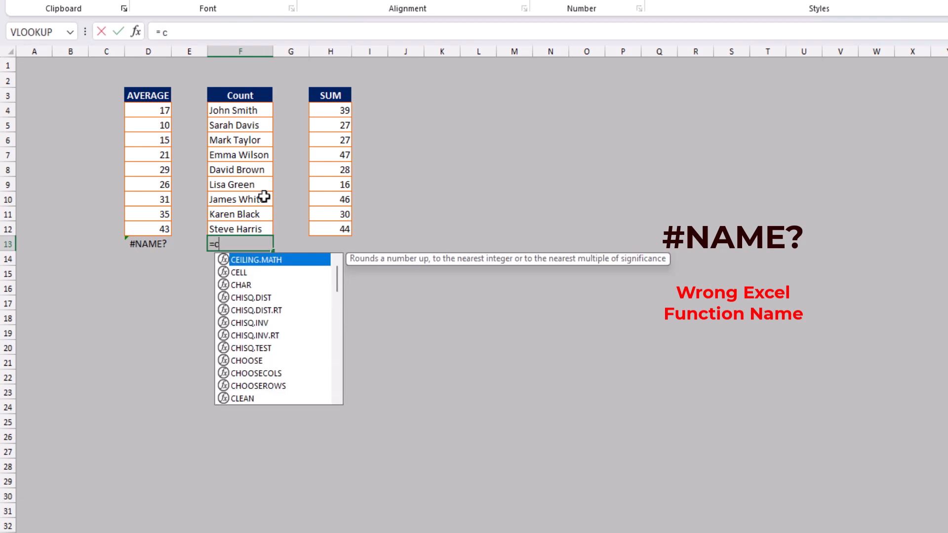
key("Down")
key("Tab")
key("BackSpace")
key("BackSpace")
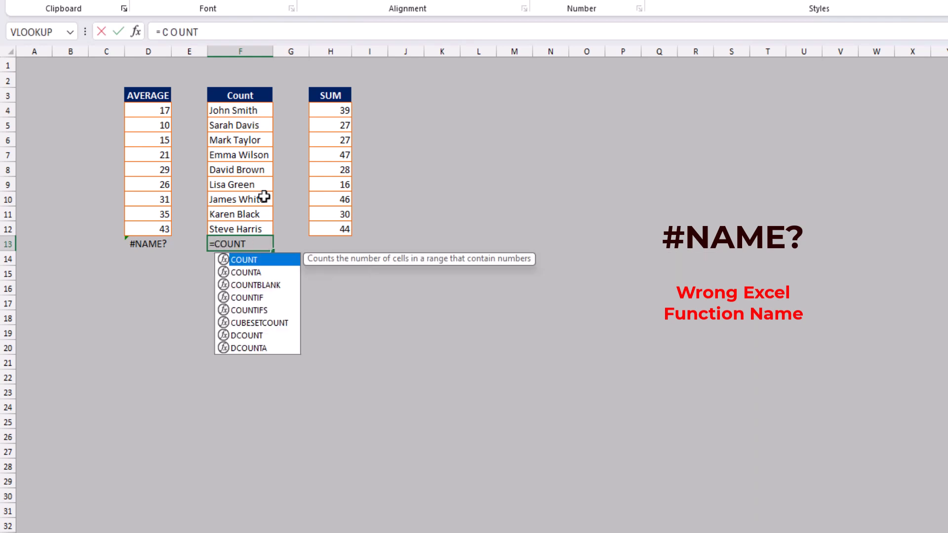
type("e(")
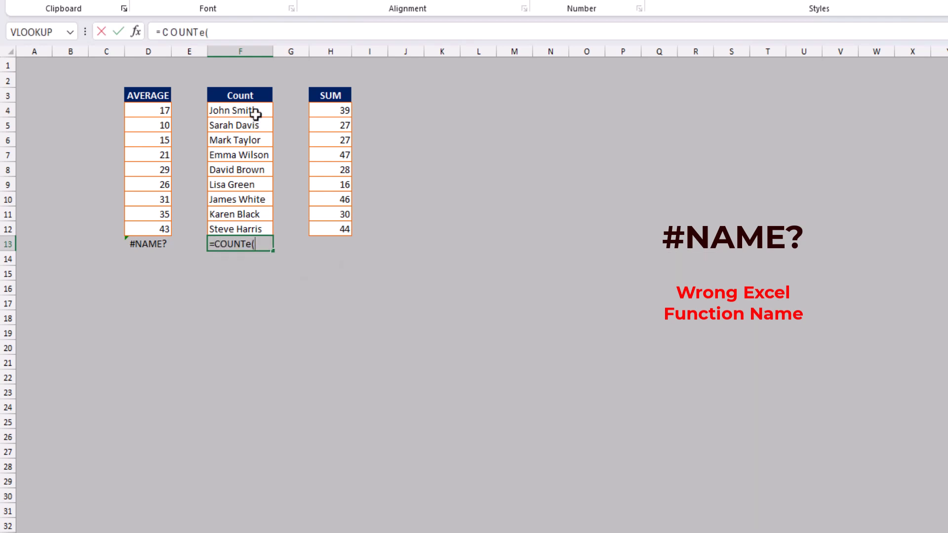
left_click_drag(253, 112, 254, 222)
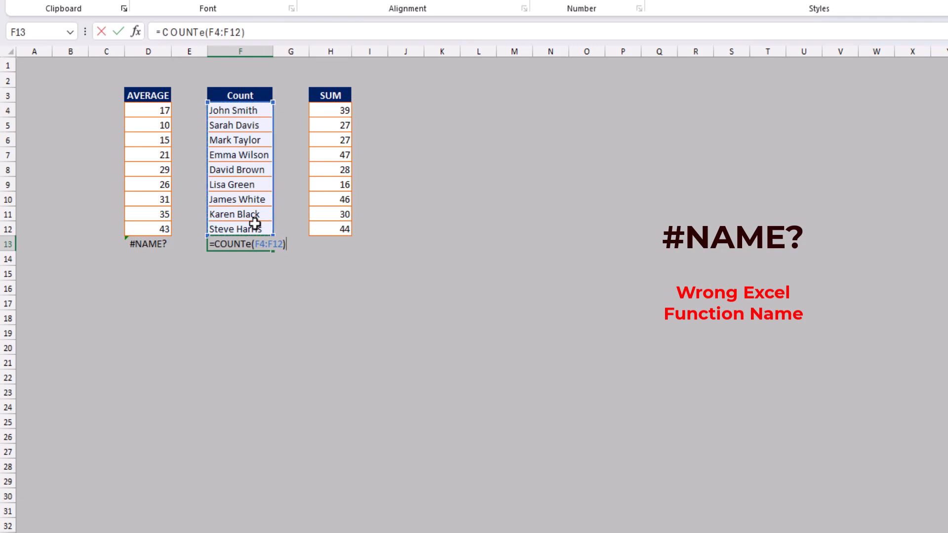
key("Return")
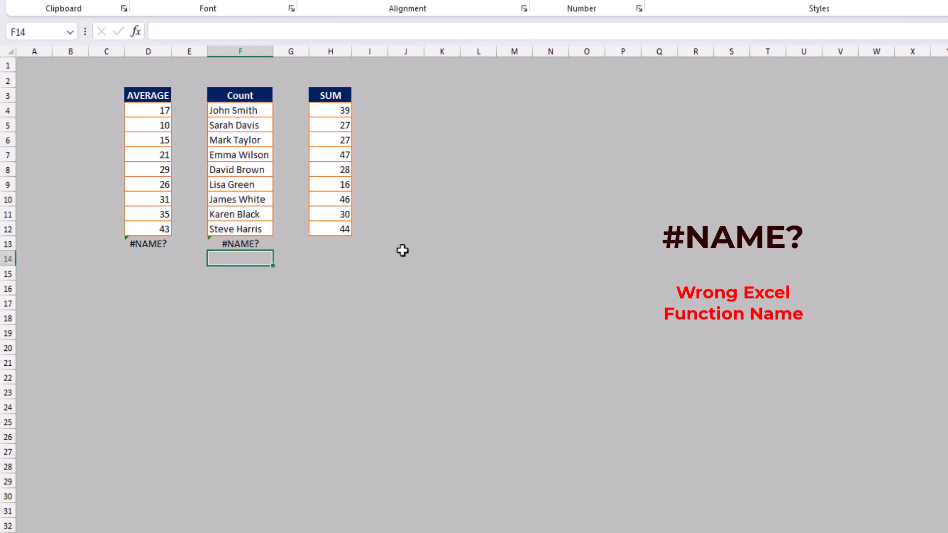
- Enter =sum (H4:H12) in H13 with a space before the parenthesis, and decline the suggested correction
left_click(330, 245)
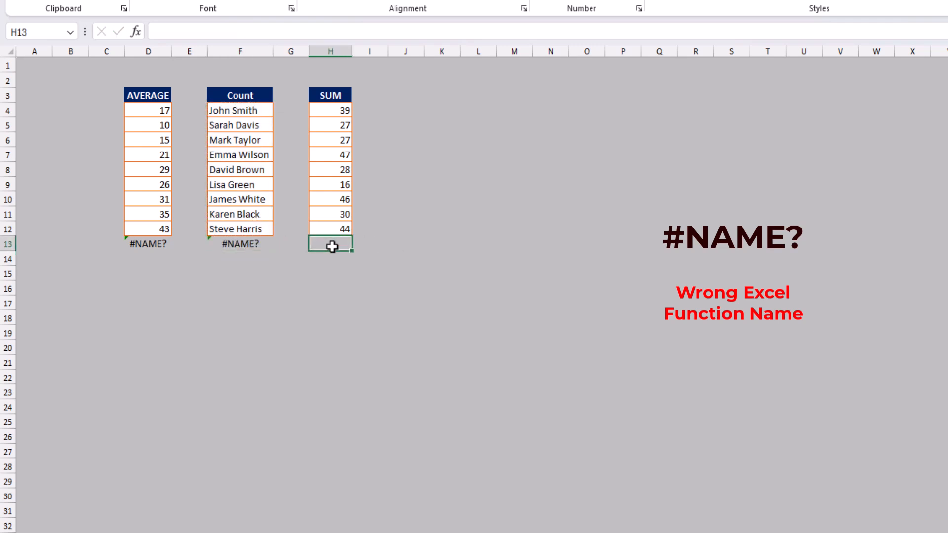
type("=sum")
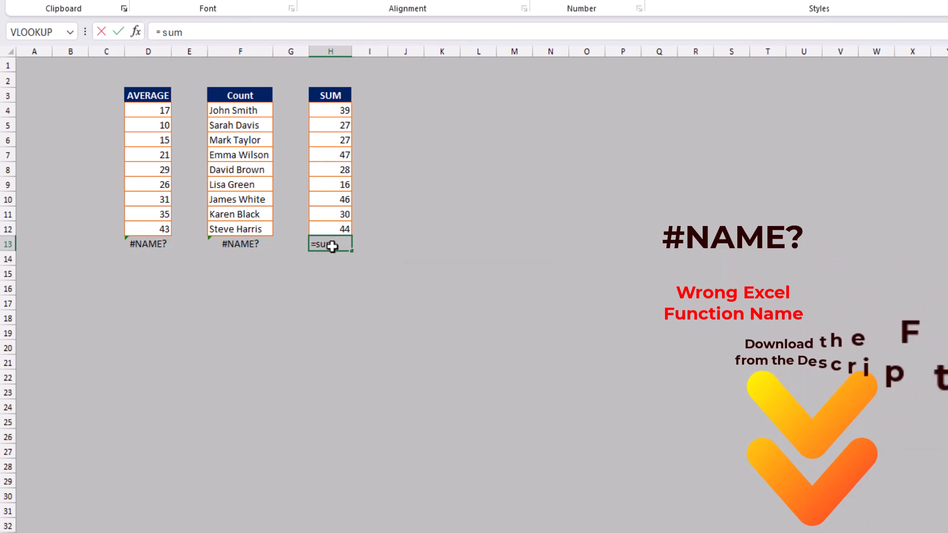
type(" (")
left_click_drag(326, 114, 345, 218)
type(")")
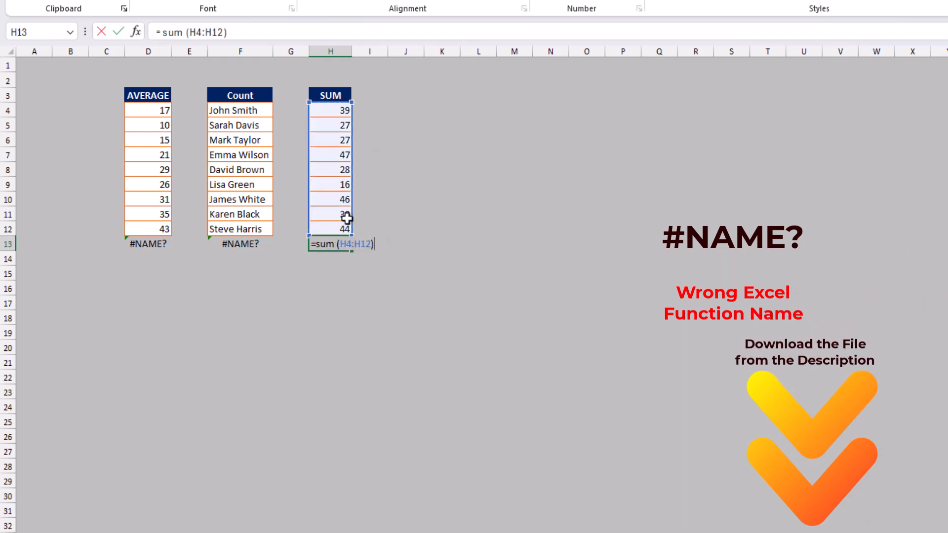
key("Return")
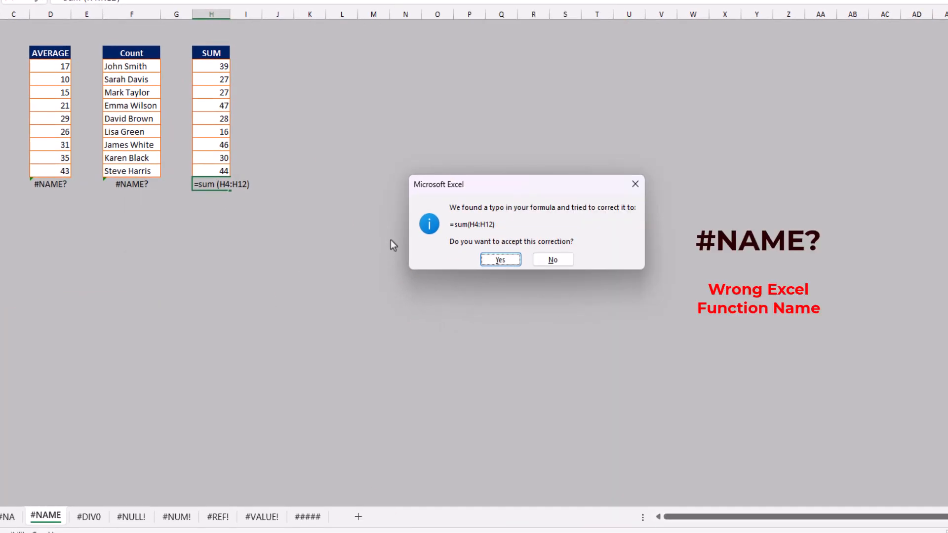
left_click(562, 261)
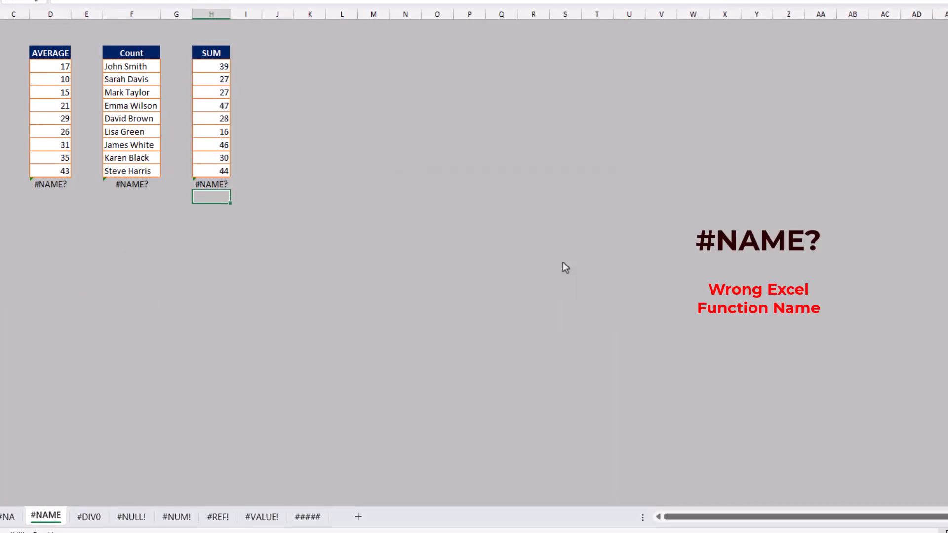
left_click(217, 184)
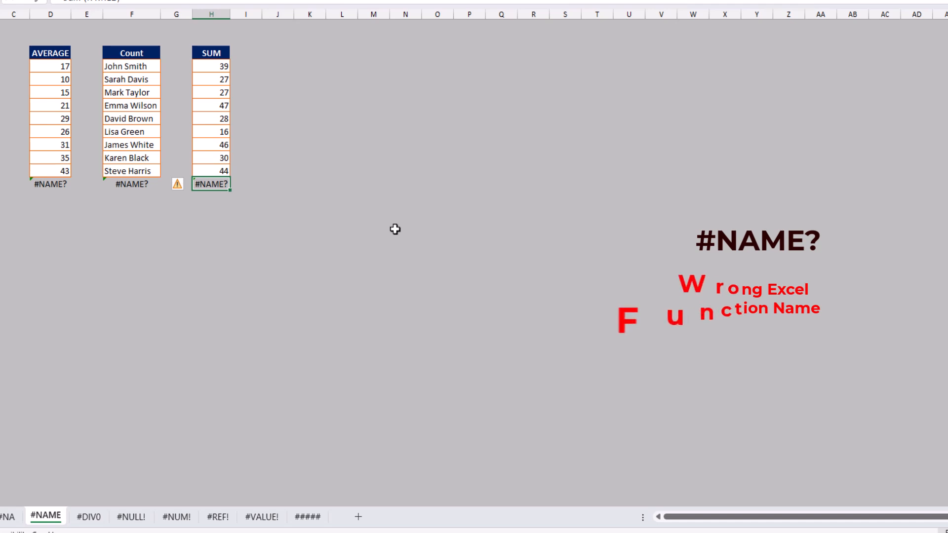
- Open the #DIV0 sheet and enter =AVERAGEIF(D4:D12,">"&100,D4:D12) in D13, below the number column
left_click(95, 516)
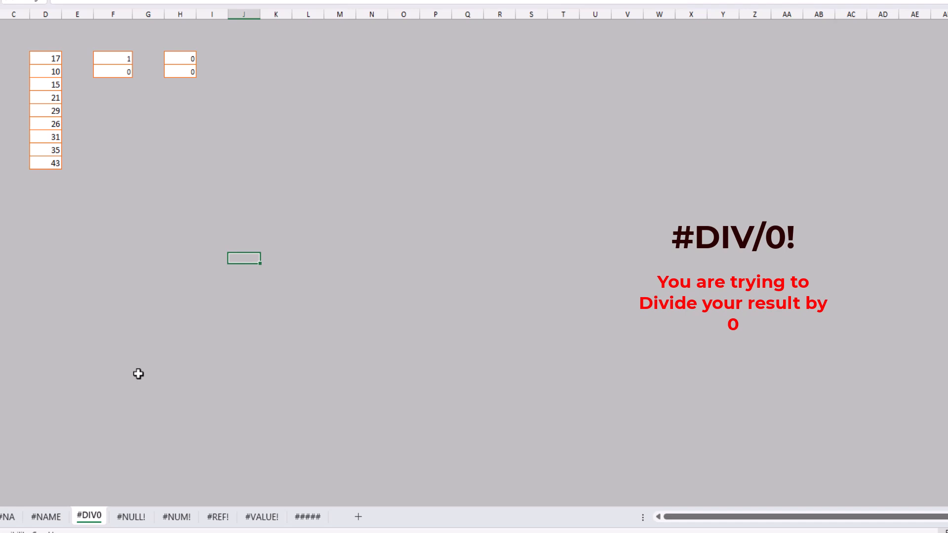
left_click(45, 175)
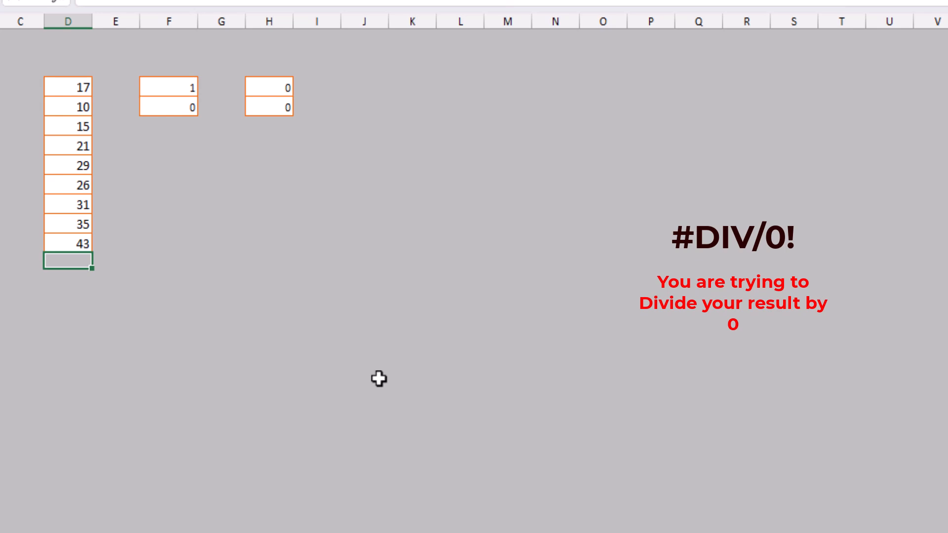
type("=aver")
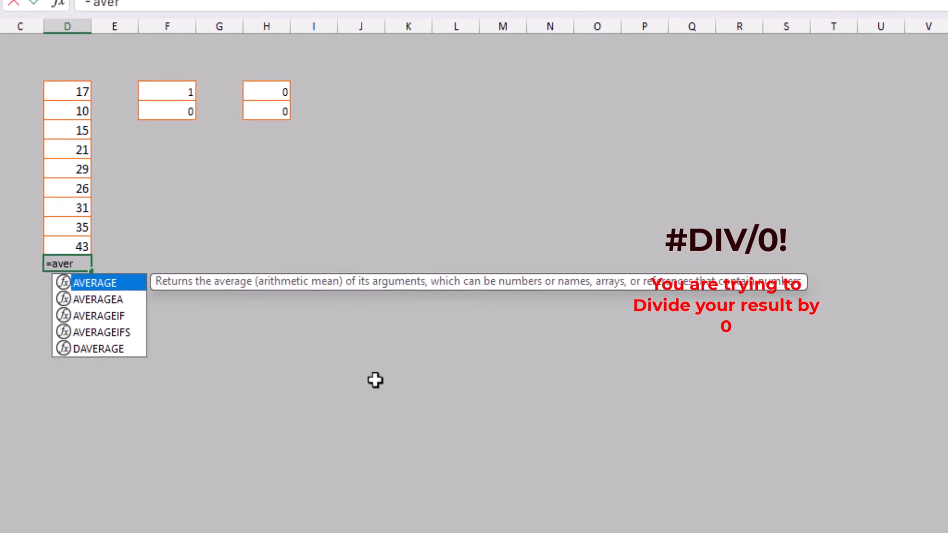
key("Down")
key("Down")
key("Tab")
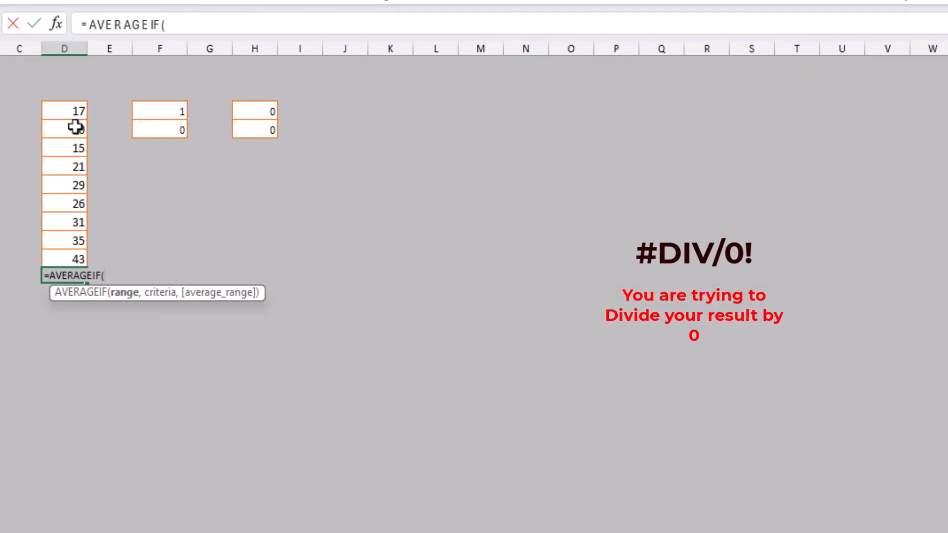
left_click_drag(74, 114, 82, 264)
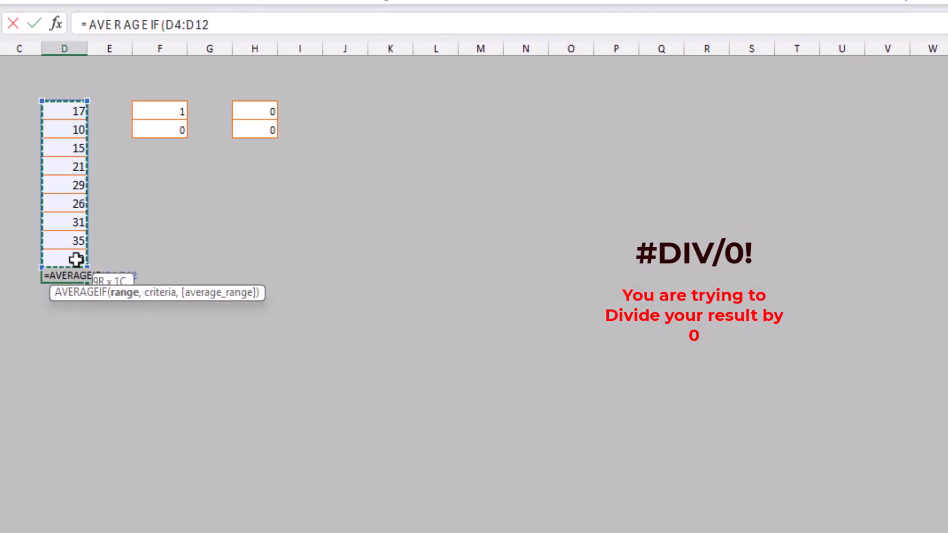
type(",\">")
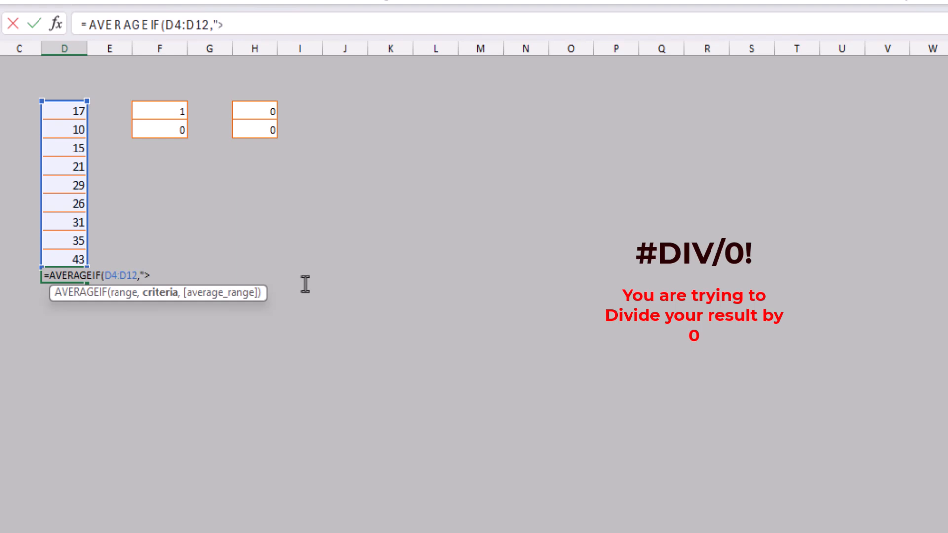
type("\"&100,")
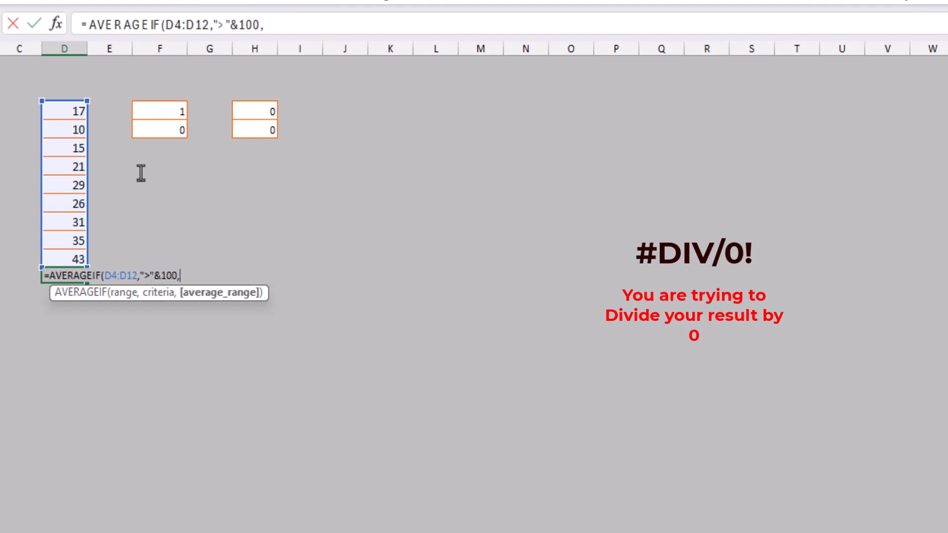
left_click_drag(71, 117, 74, 252)
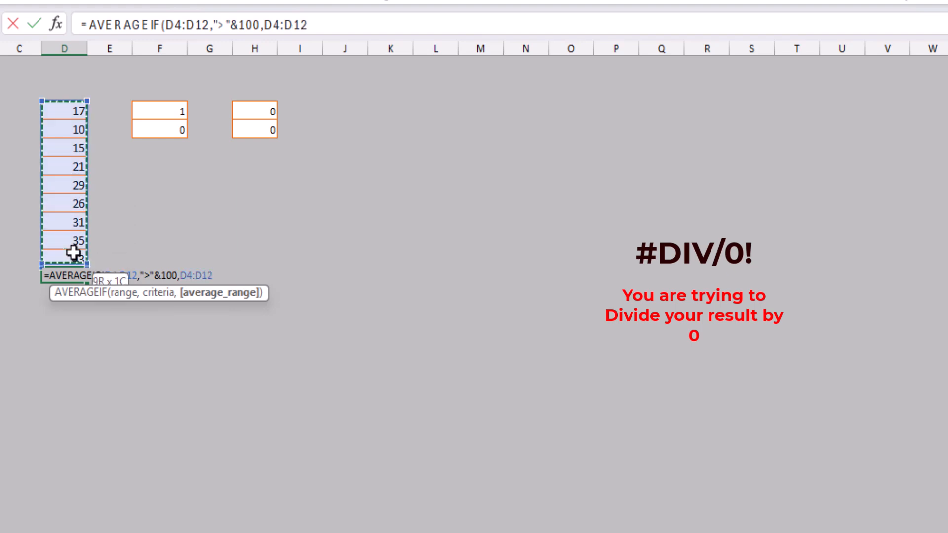
type(")")
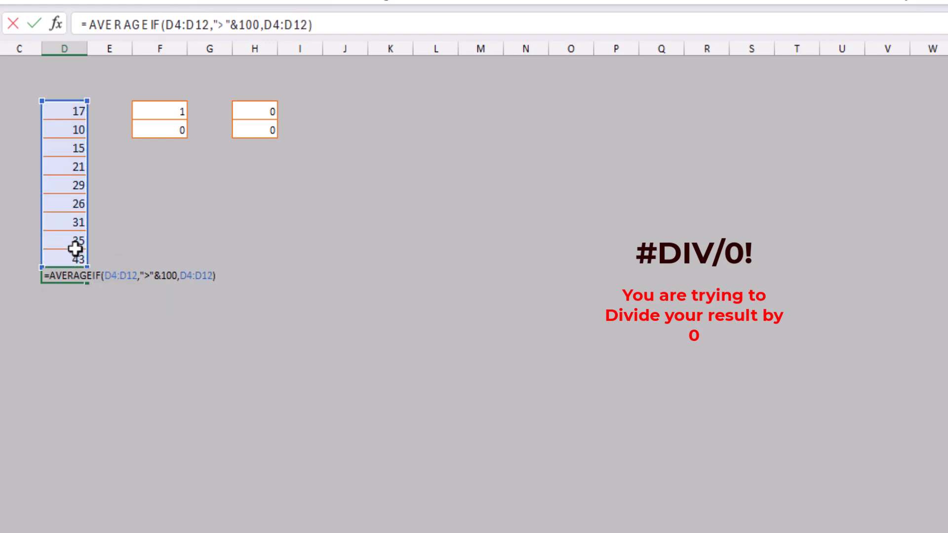
key("Return")
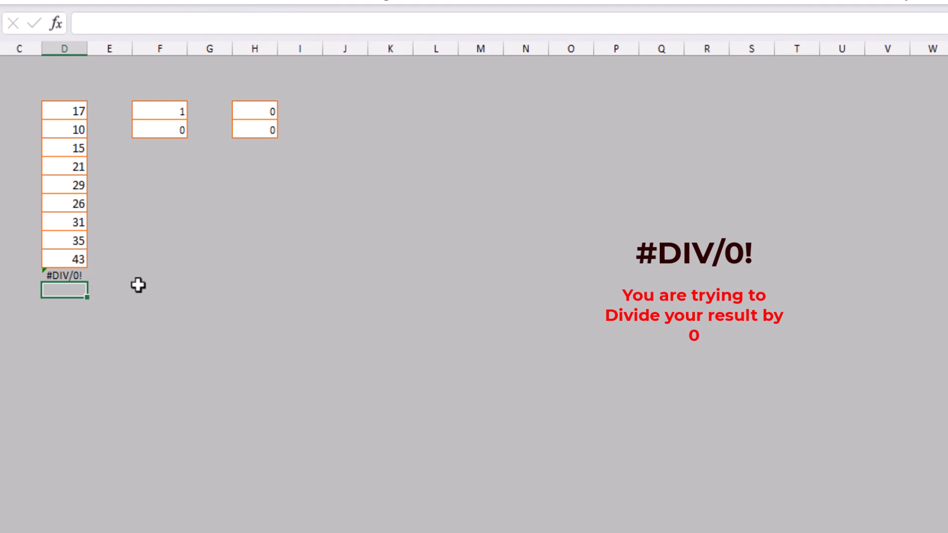
- Enter the formula =F4/F5 in F6 to divide 1 by 0
left_click(158, 148)
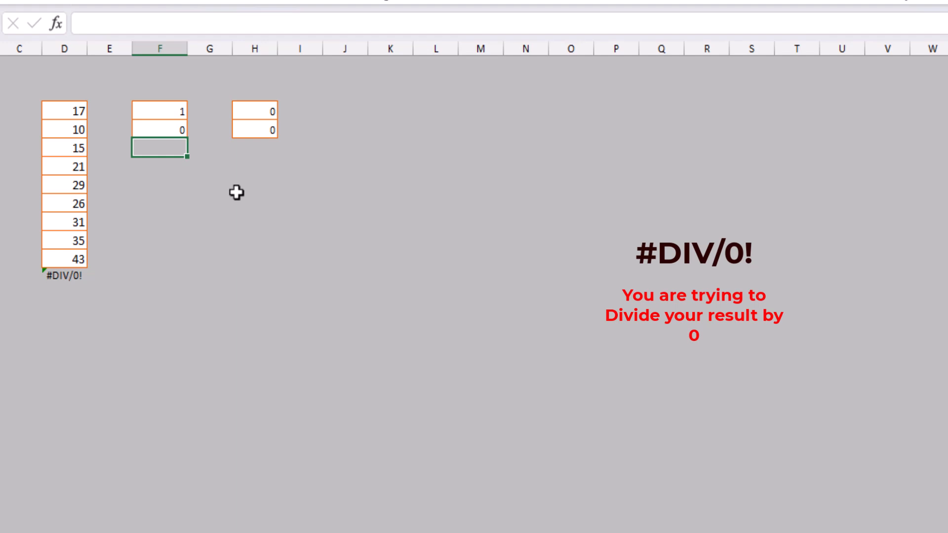
type("=")
key("Up")
key("Up")
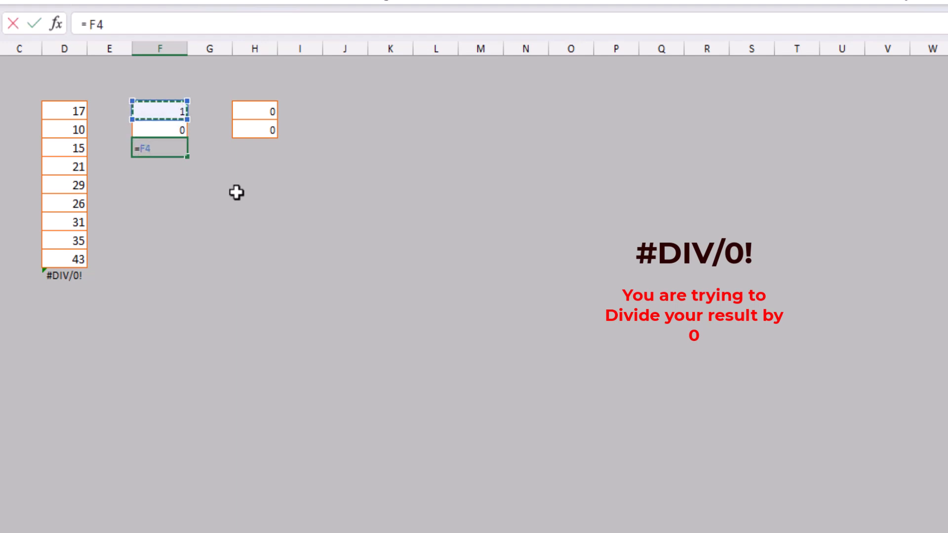
type("/")
key("Up")
key("Return")
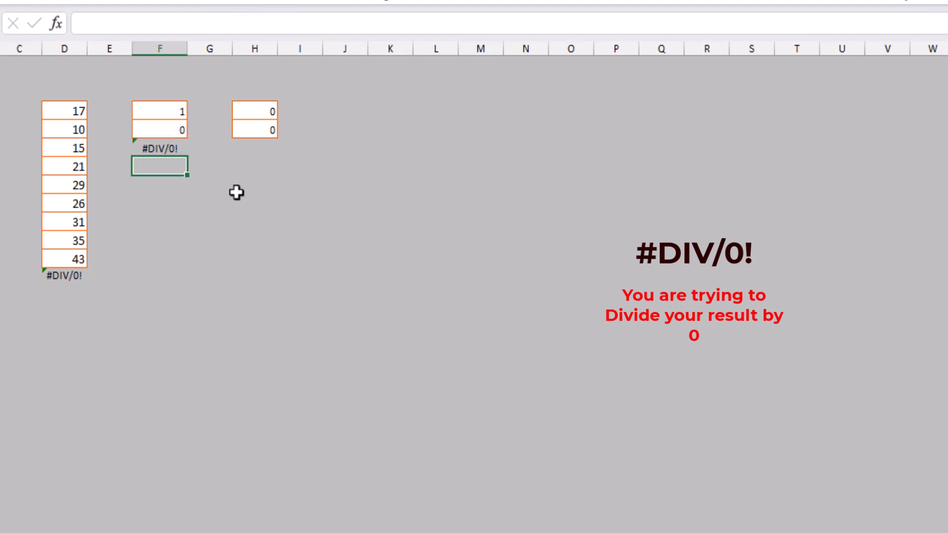
- Enter a formula in H6 that divides zero by zero
left_click(273, 147)
key("F2")
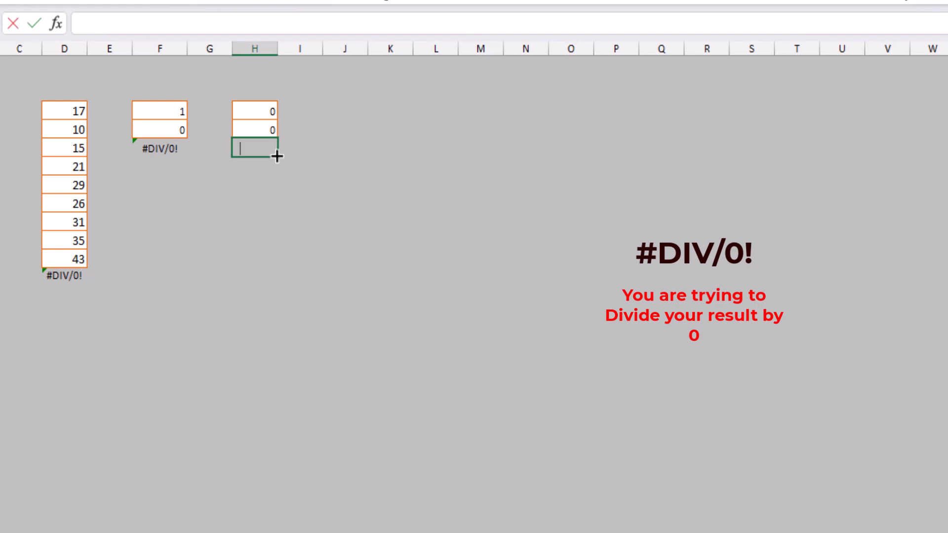
type("=")
key("Up")
key("Up")
type("0/0")
key("Return")
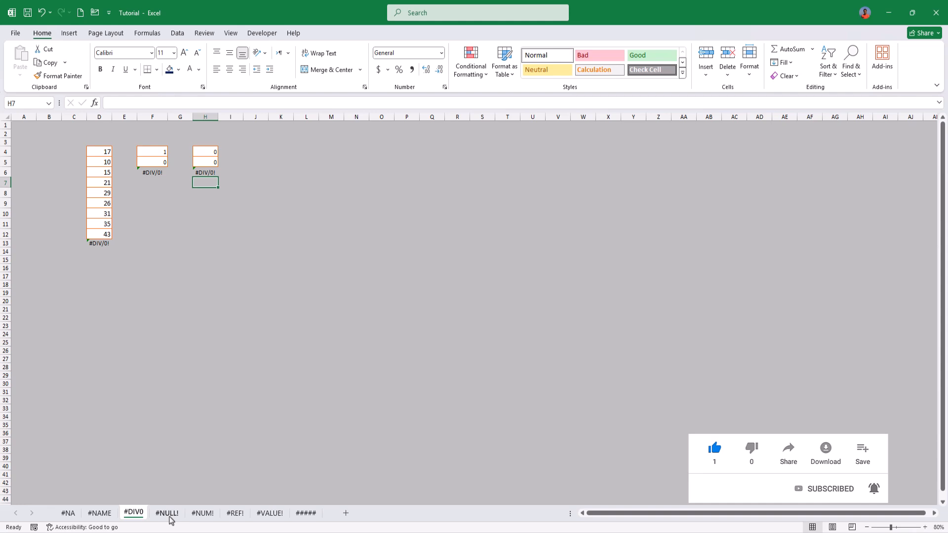
- Open the #NULL! sheet and enter =SUM(E4 E5) in E6, with a space instead of the range colon
left_click(170, 519)
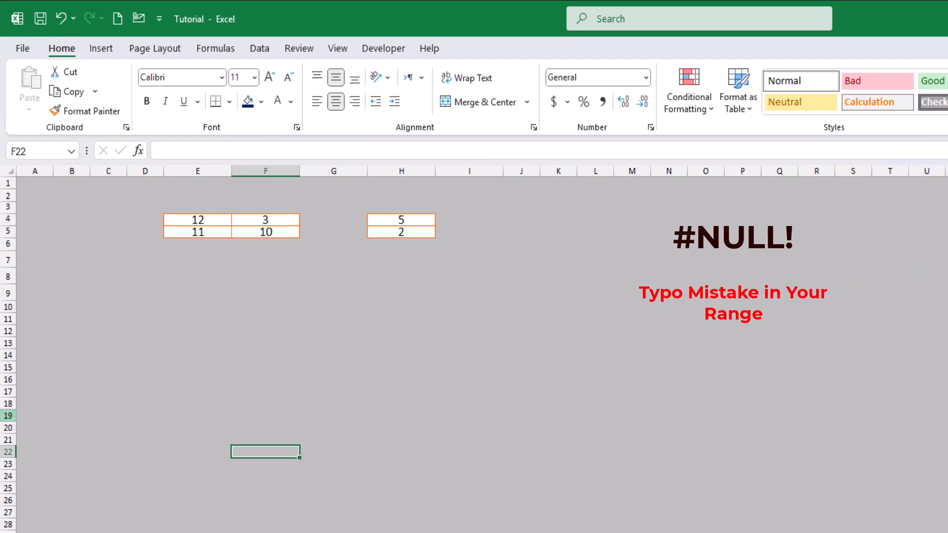
left_click(209, 246)
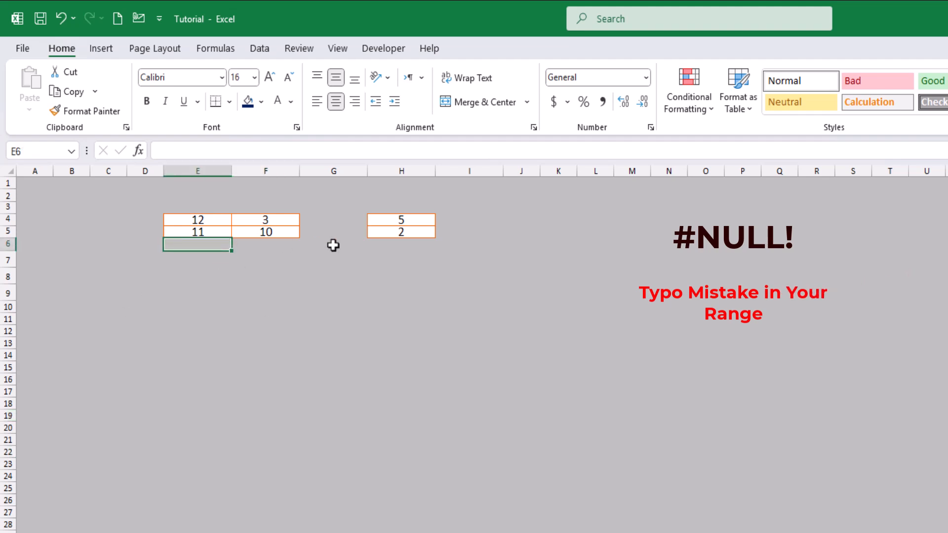
type("=SUM(")
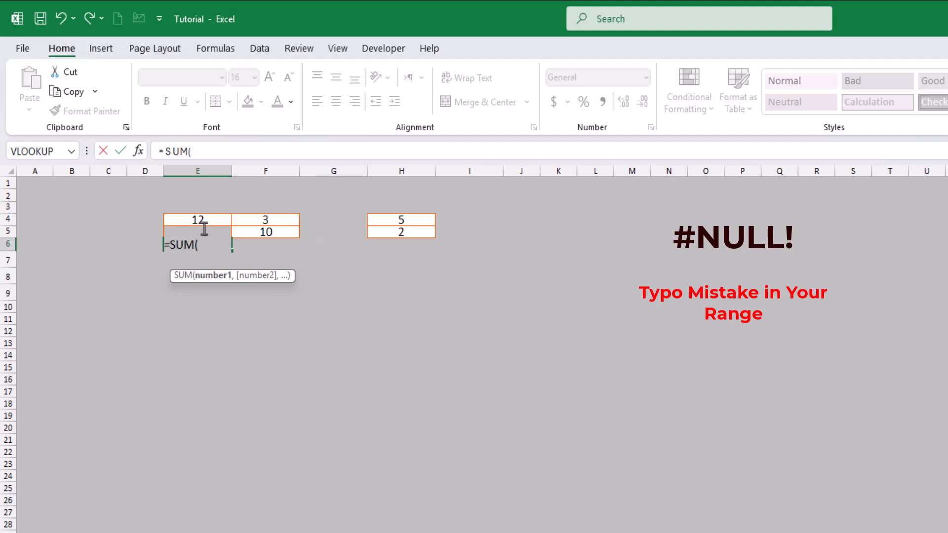
left_click_drag(194, 220, 196, 233)
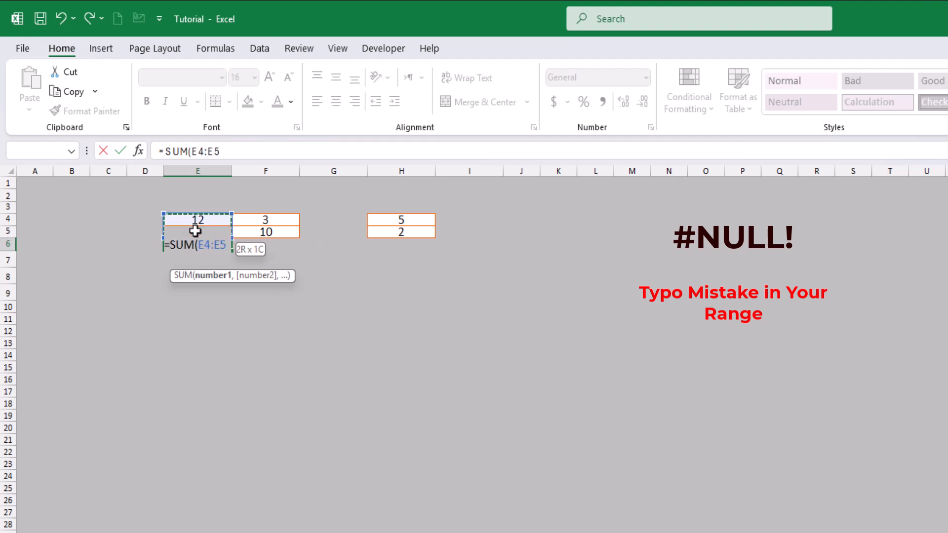
left_click(207, 153)
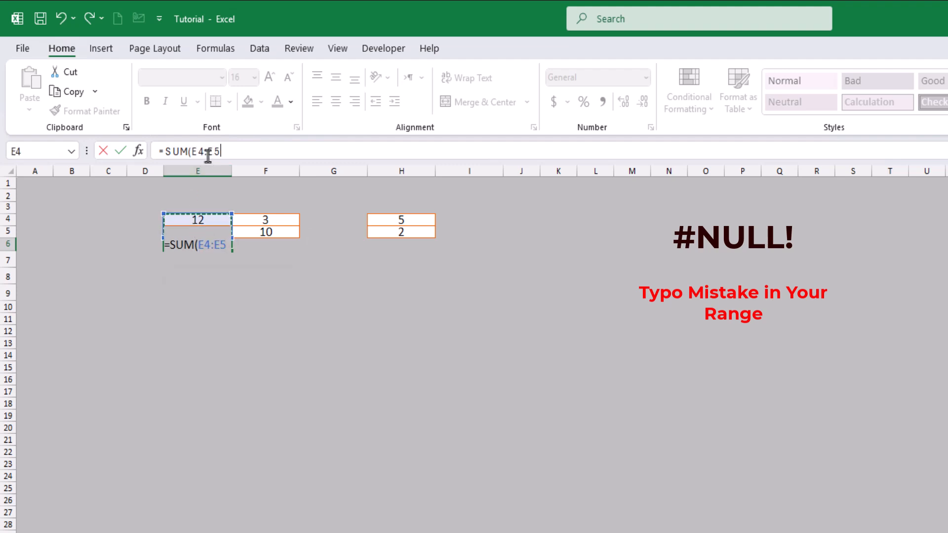
key("Delete")
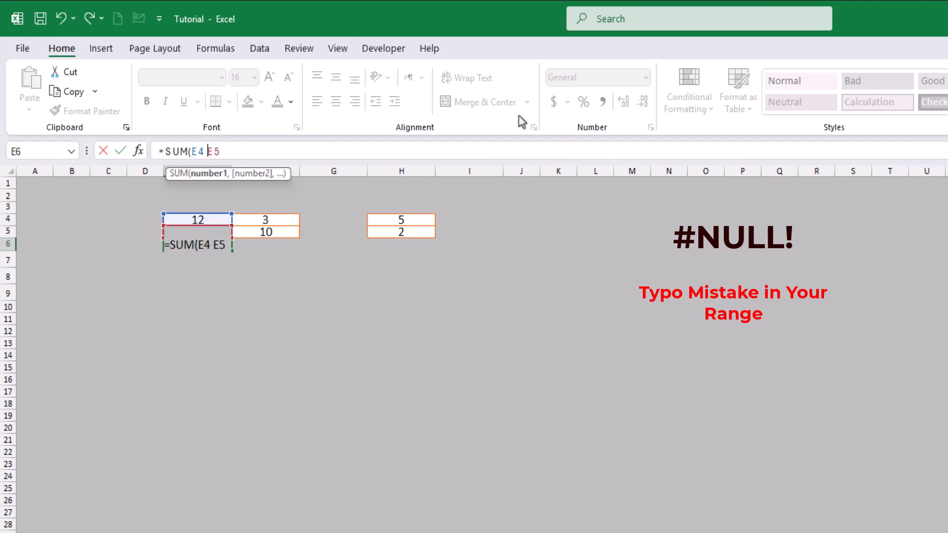
left_click(250, 155)
type(")")
key("Return")
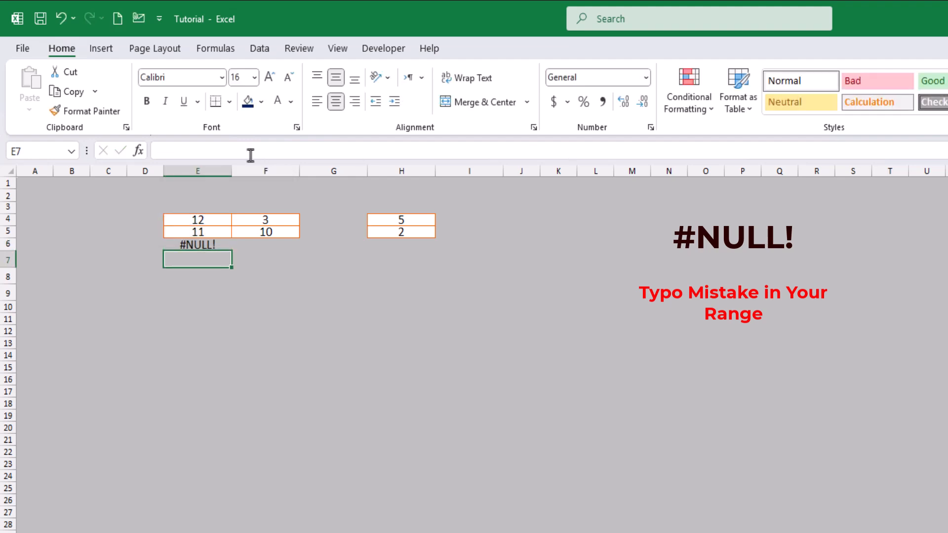
- Fill the E6 formula across to F6, and change the function in E6 so it reads =AVERAGE(E4 E5)
left_click(223, 244)
left_click_drag(232, 250, 292, 246)
left_click(189, 151)
left_click_drag(188, 152, 165, 152)
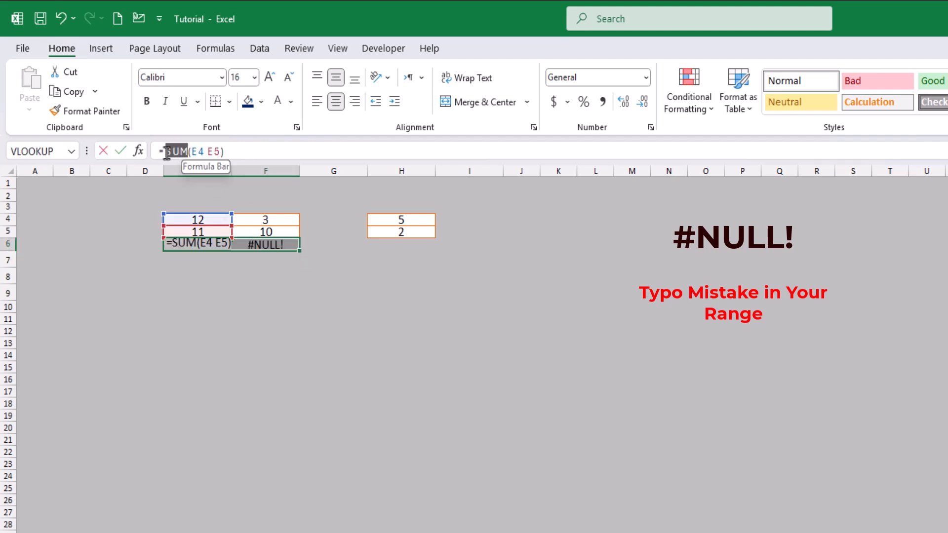
type("AVERAGE")
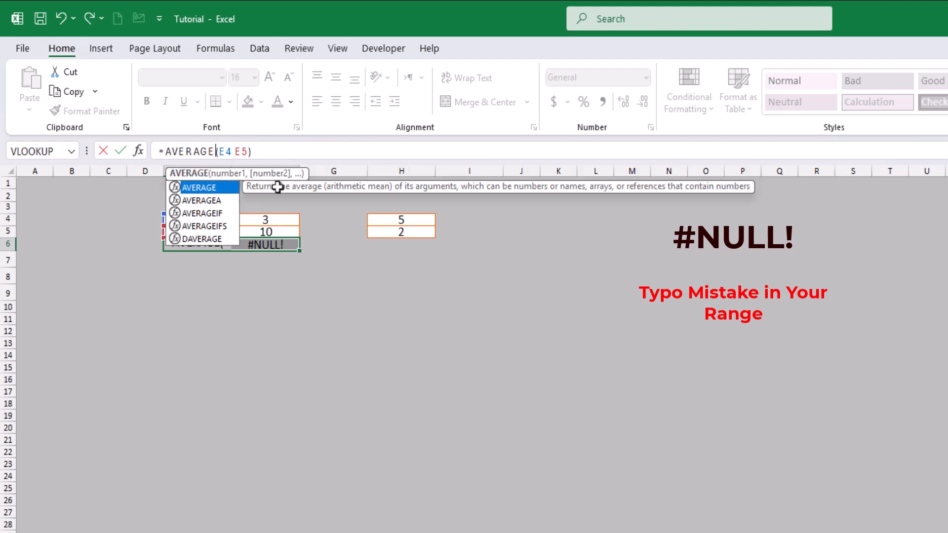
key("Return")
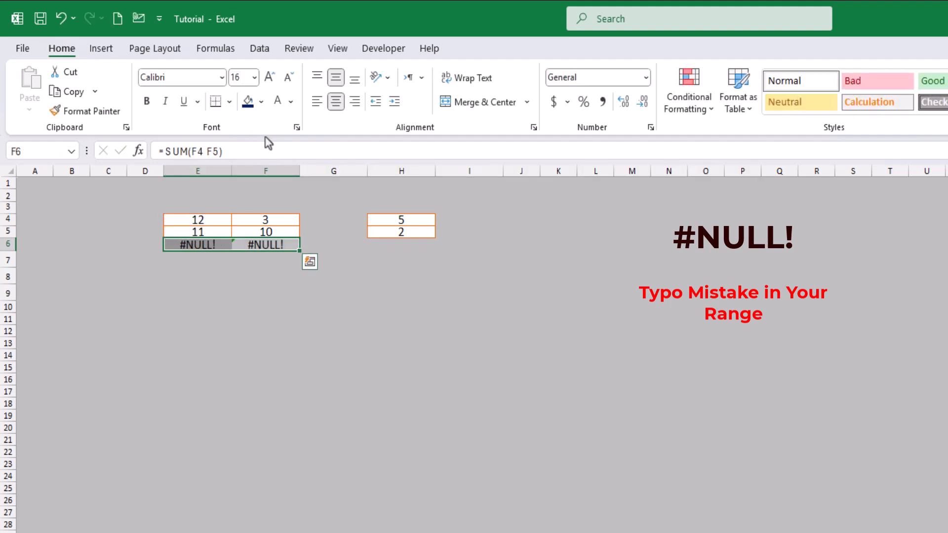
left_click(281, 245)
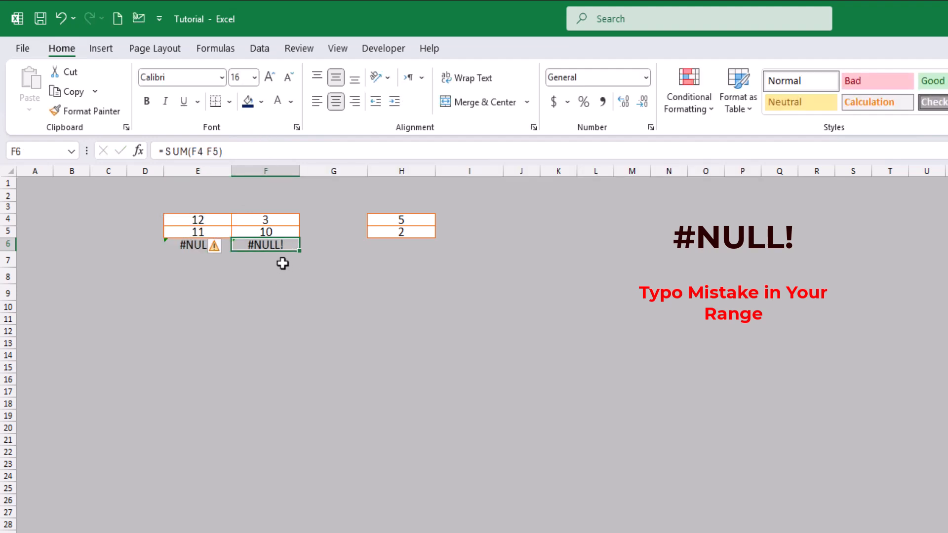
- Enter =SUBTOTAL(1,H4 H5) in H6, with a space instead of the range colon
left_click(385, 242)
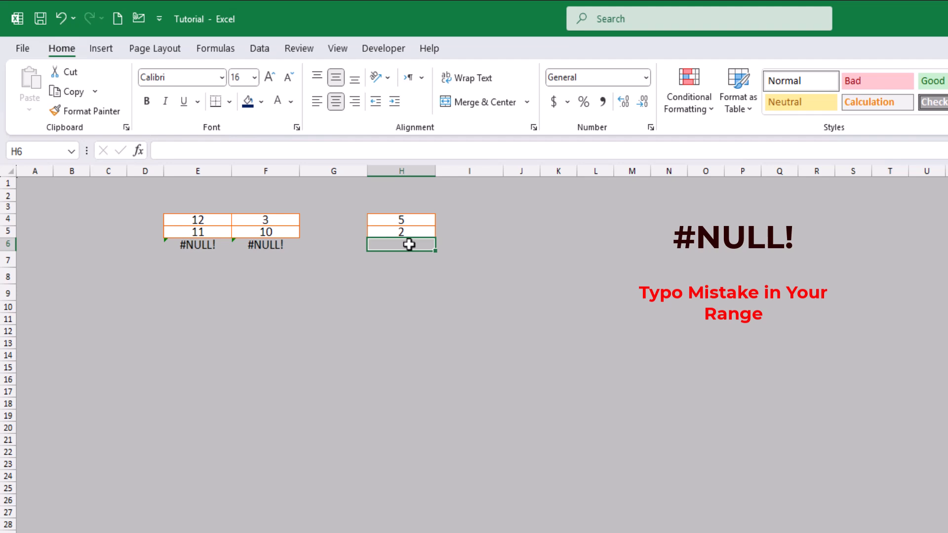
type("=sub")
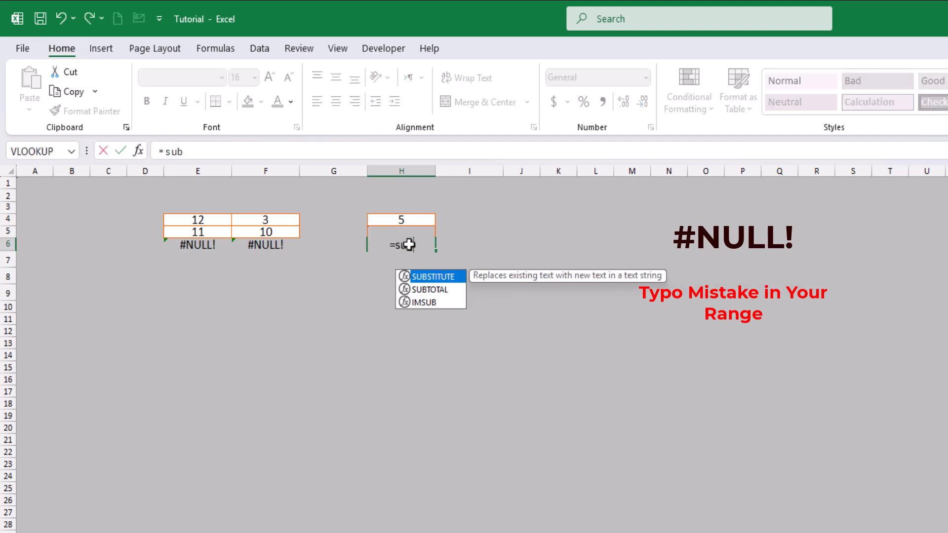
key("Down")
key("Tab")
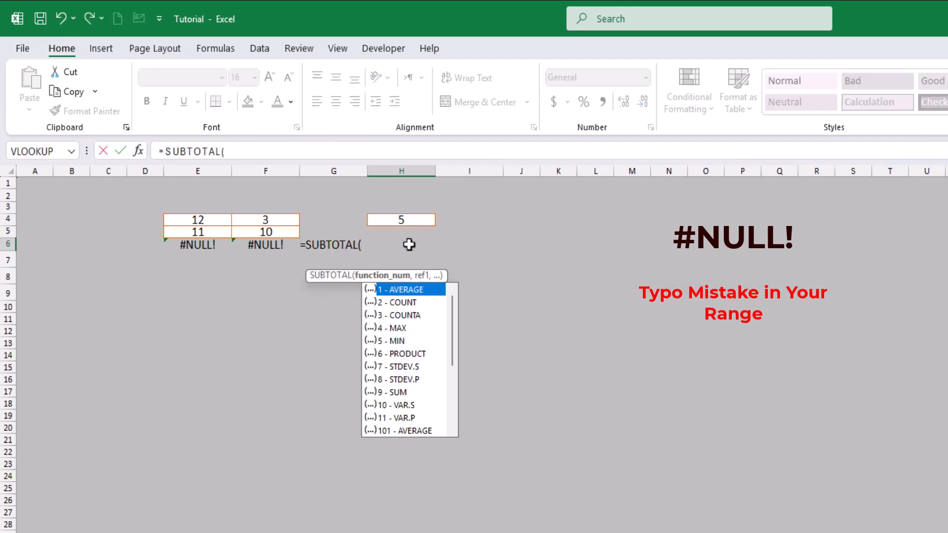
type("1,")
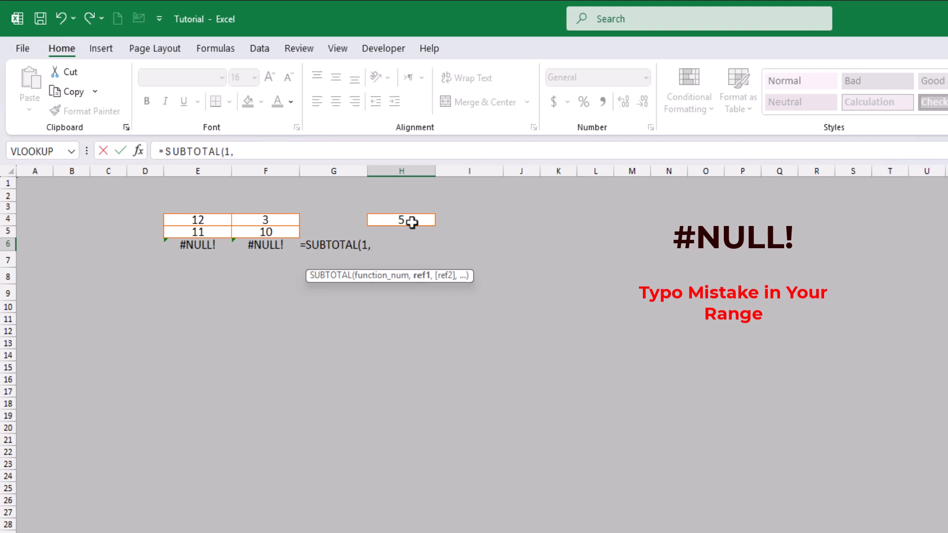
left_click_drag(415, 218, 419, 232)
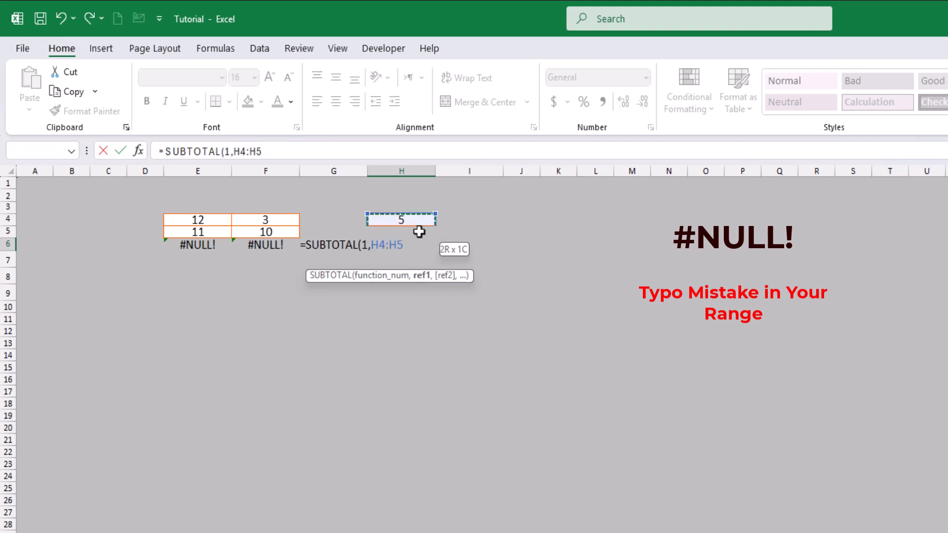
left_click(248, 152)
key("Delete")
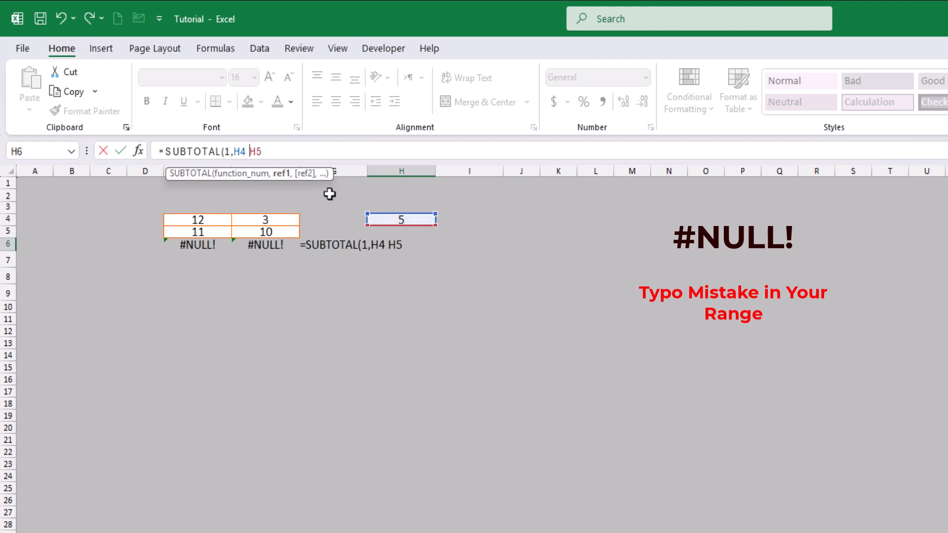
left_click(283, 152)
type(")")
key("Return")
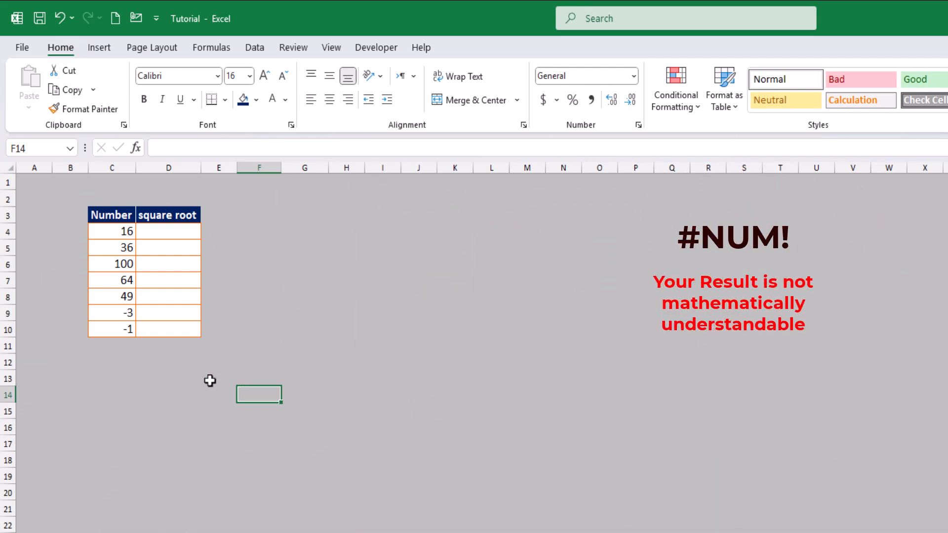
- On the #NUM! sheet, enter =SQRT(C4) in D4 to calculate the square root of the first number
left_click(158, 232)
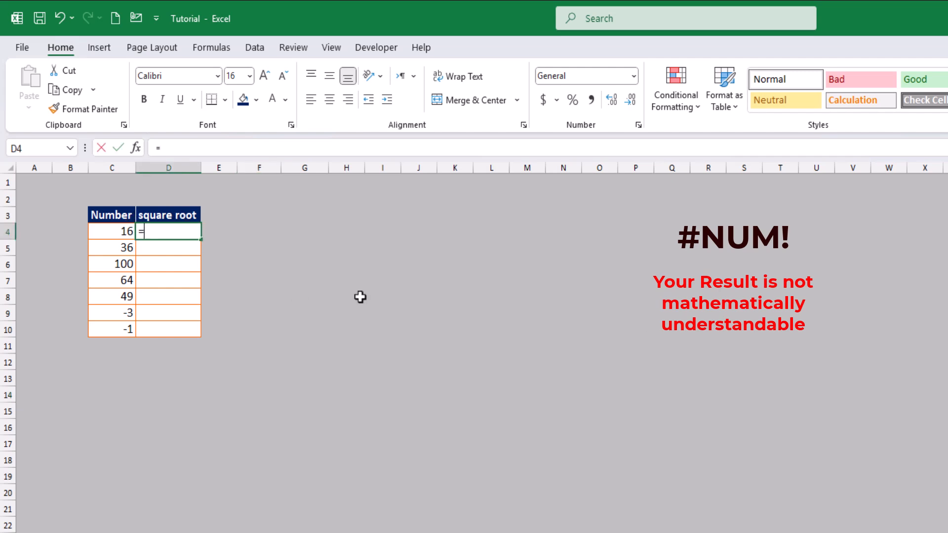
type("=sqrt")
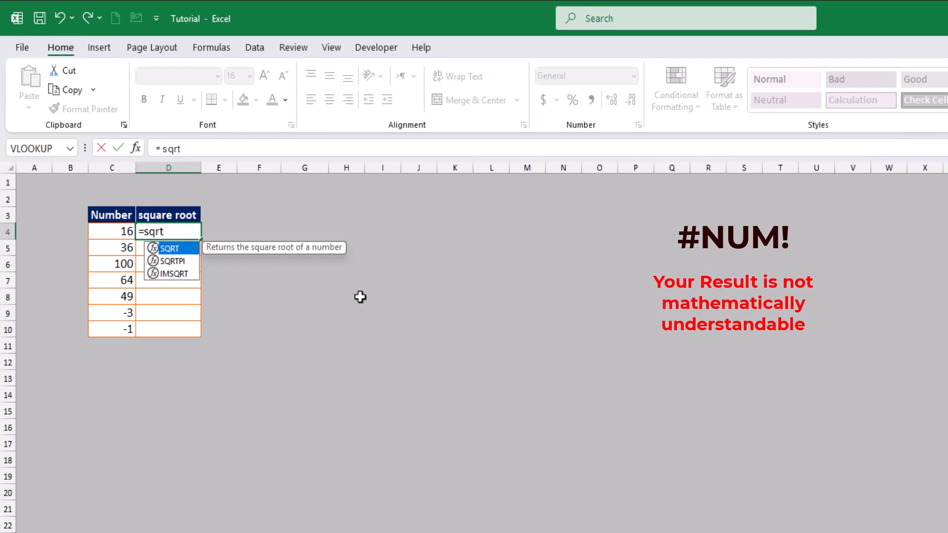
key("Tab")
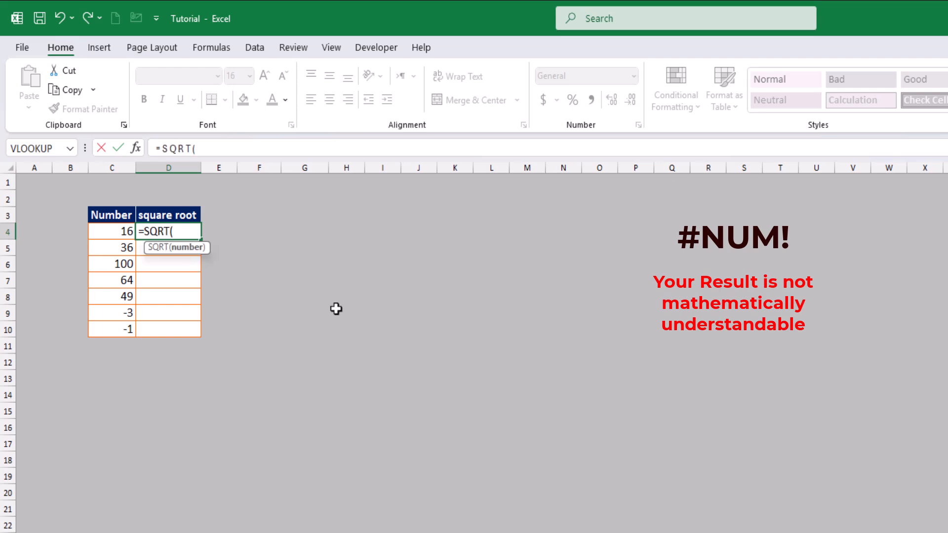
left_click(116, 231)
type(")")
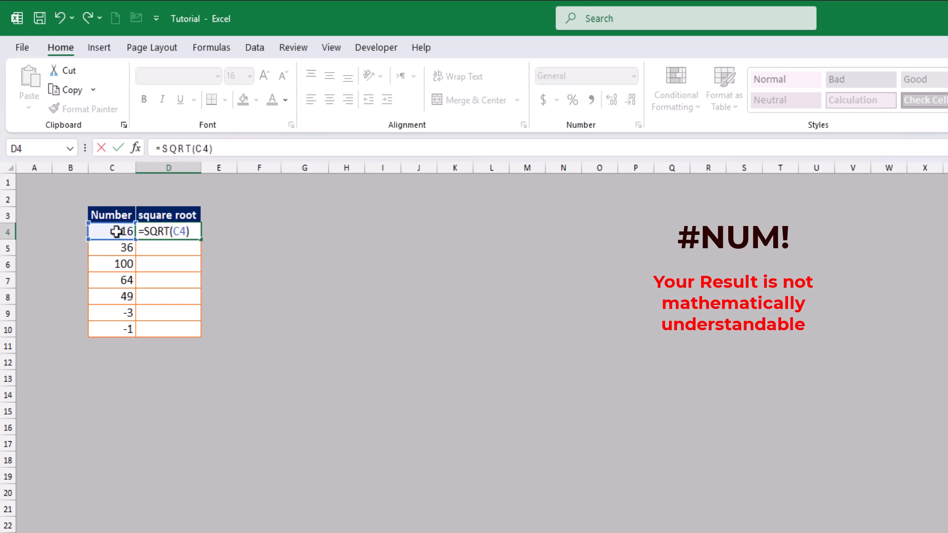
key("Return")
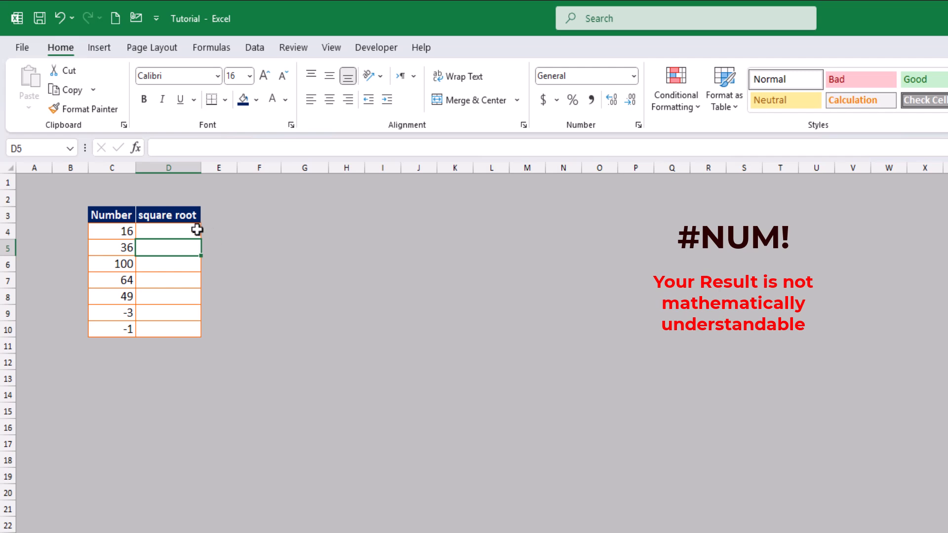
- Fill the square root formula from D4 down through D10, including the rows with negative numbers
left_click(197, 232)
left_click_drag(201, 239, 206, 300)
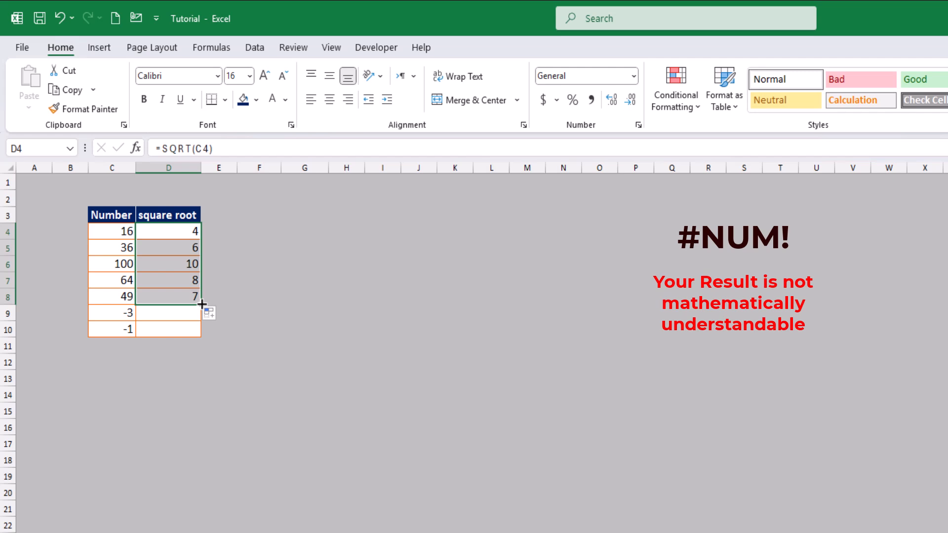
left_click_drag(199, 314, 199, 333)
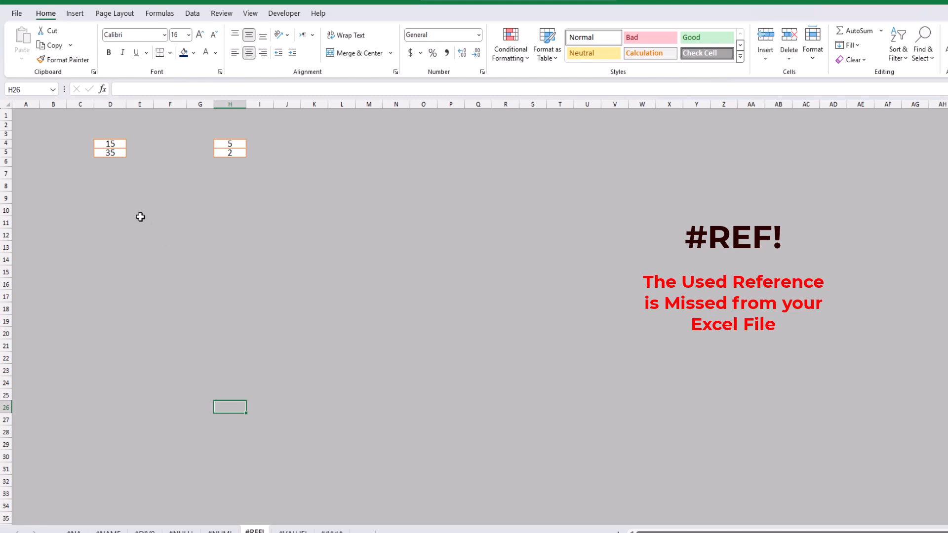
- On the #REF! sheet, enter =AVERAGE(D4:D5) in D6
left_click(117, 163)
type("=")
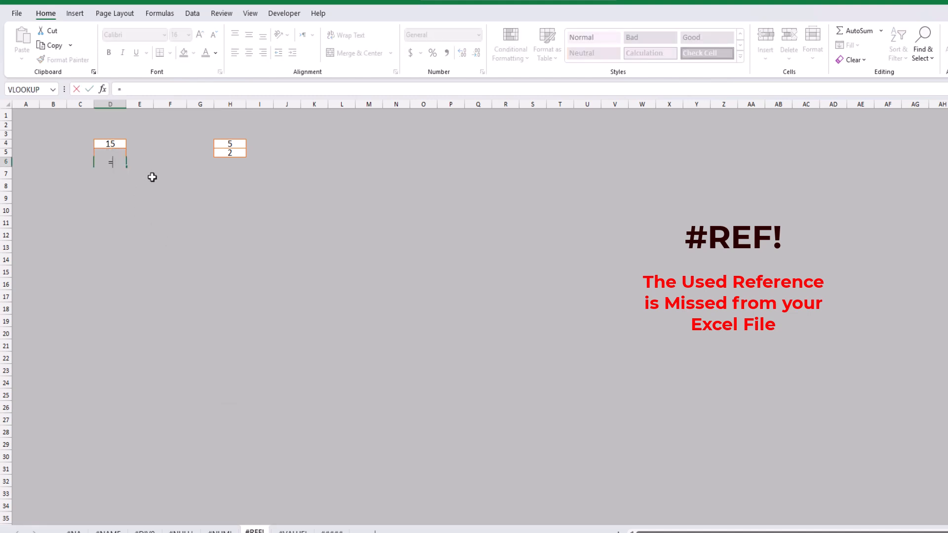
type("av")
key("Down")
key("Tab")
key("Up")
key("Up")
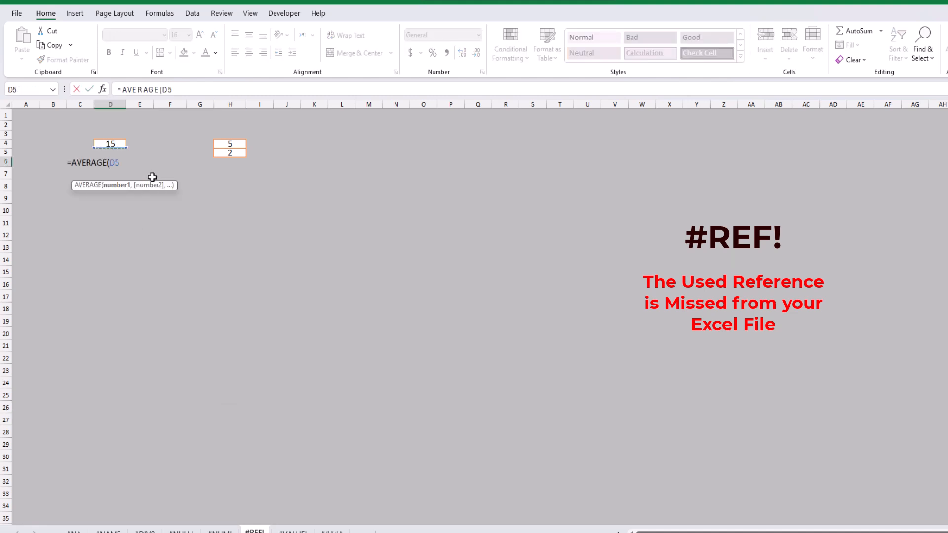
key("shift+Down")
type(")")
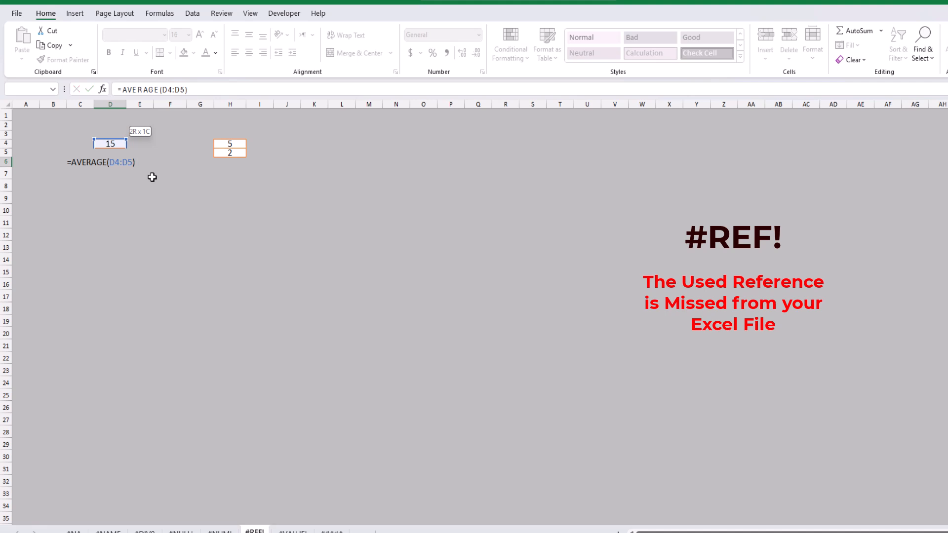
key("Return")
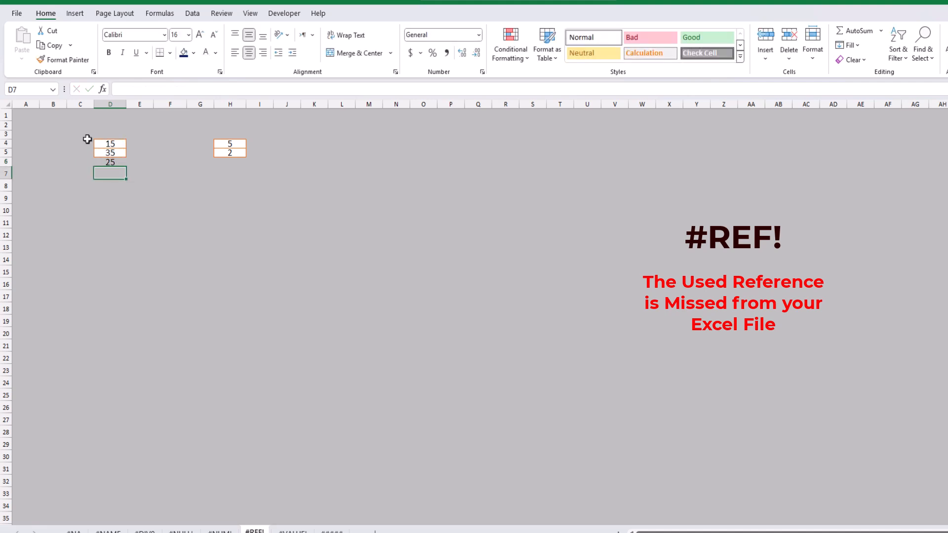
- Delete cells C3:E5 with the remaining cells shifted left, and inspect the formula in D6
left_click_drag(87, 137, 135, 155)
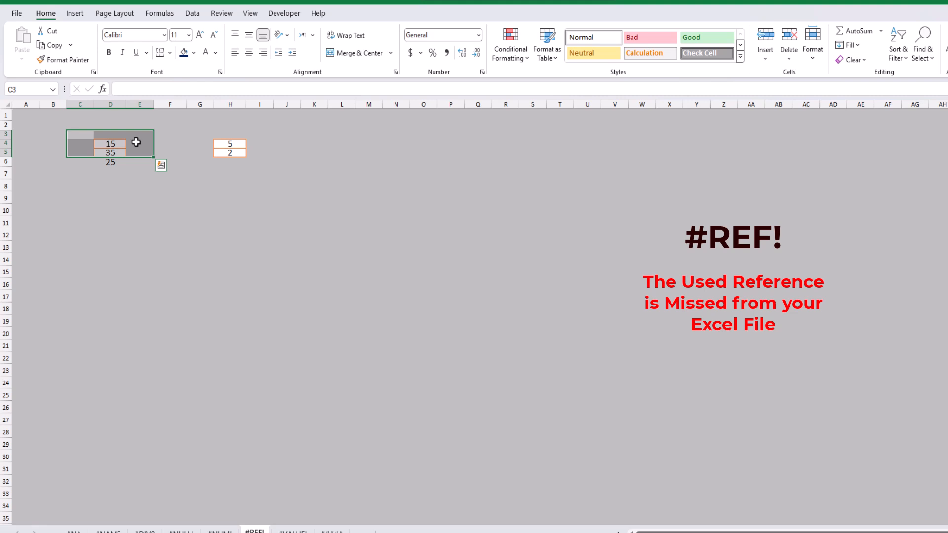
key("ctrl+minus")
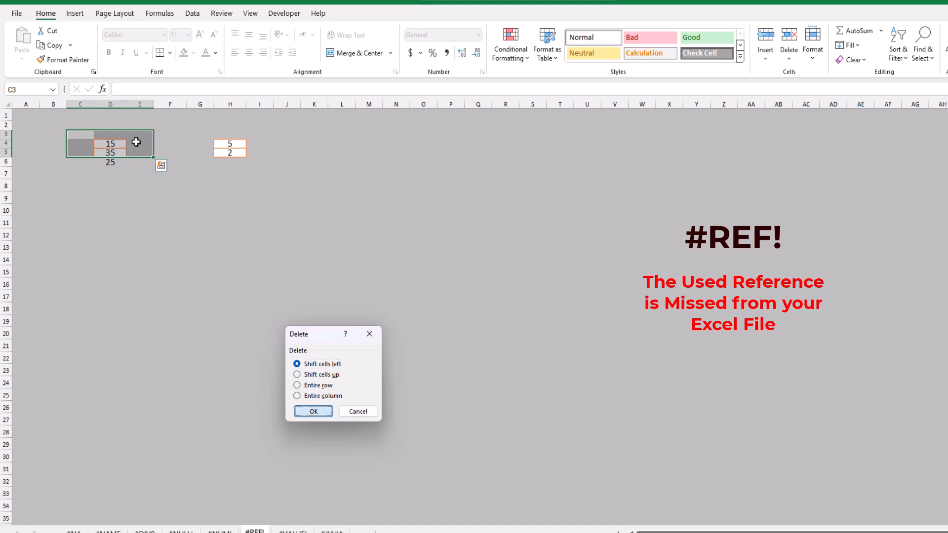
key("Return")
left_click(99, 188)
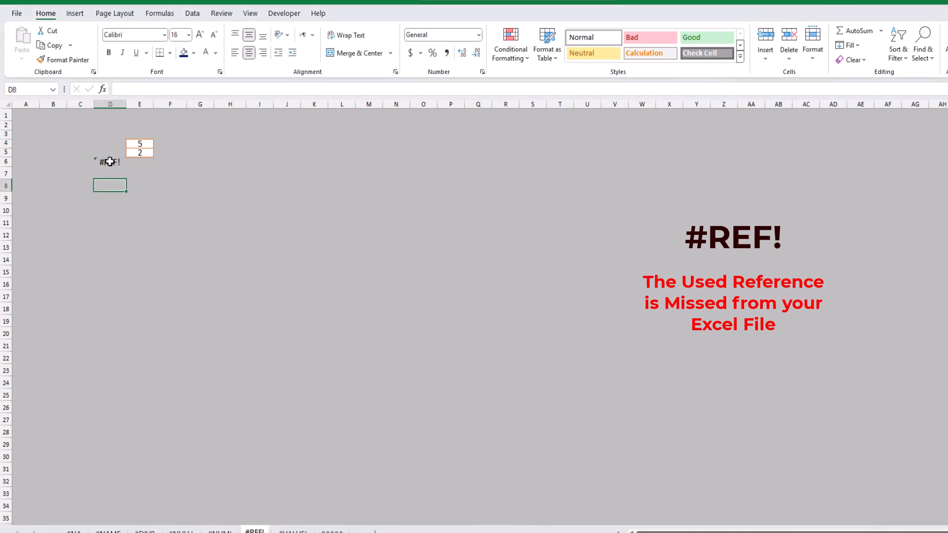
double_click(109, 162)
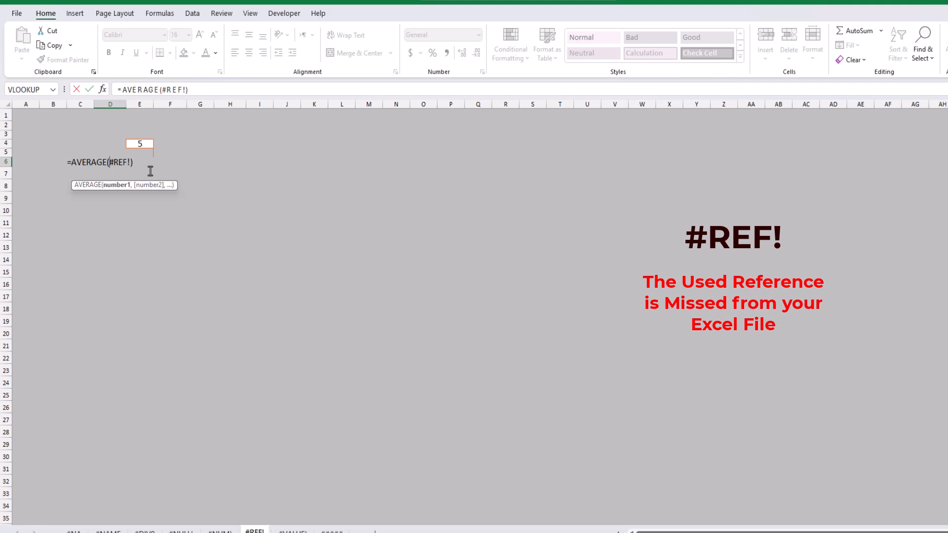
key("Tab")
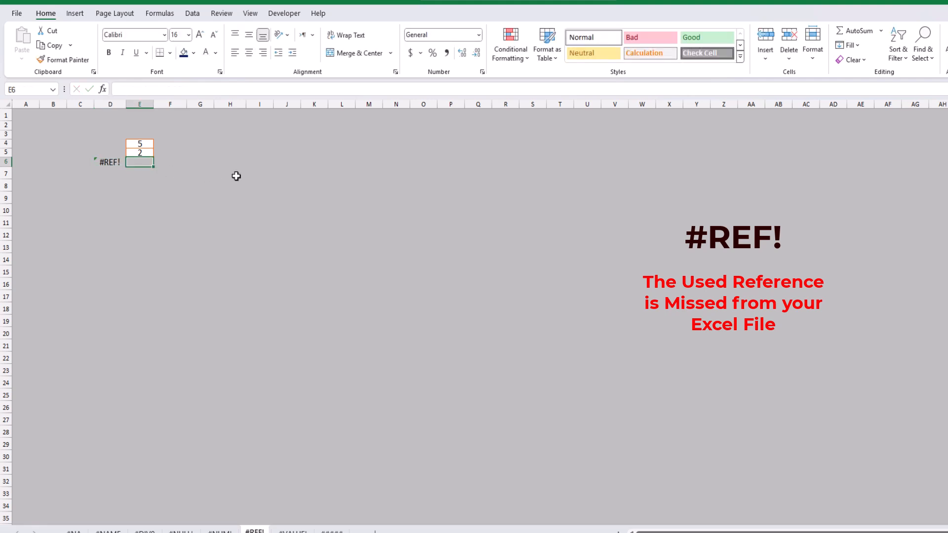
- Enter a formula in E6 that sums the range E4:E5
type("=SUM(")
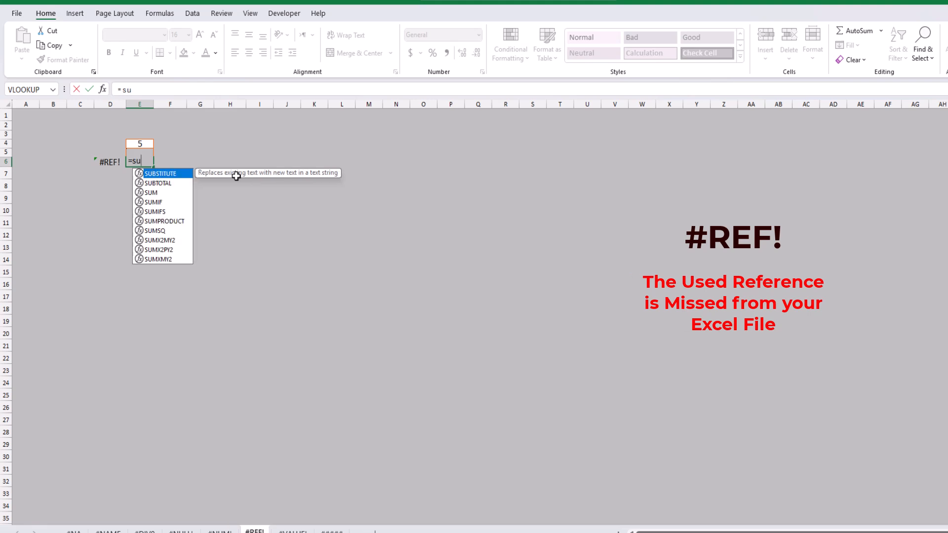
left_click_drag(140, 143, 143, 153)
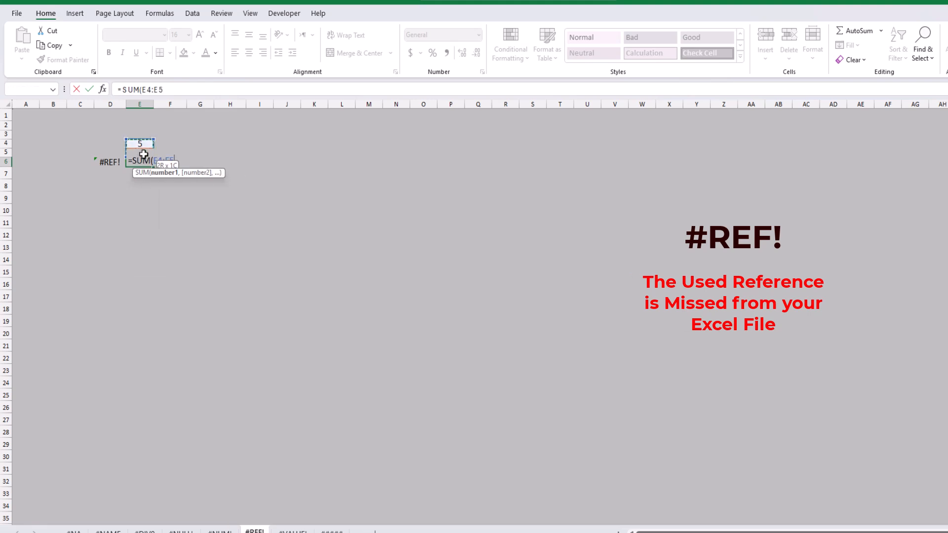
key("Return")
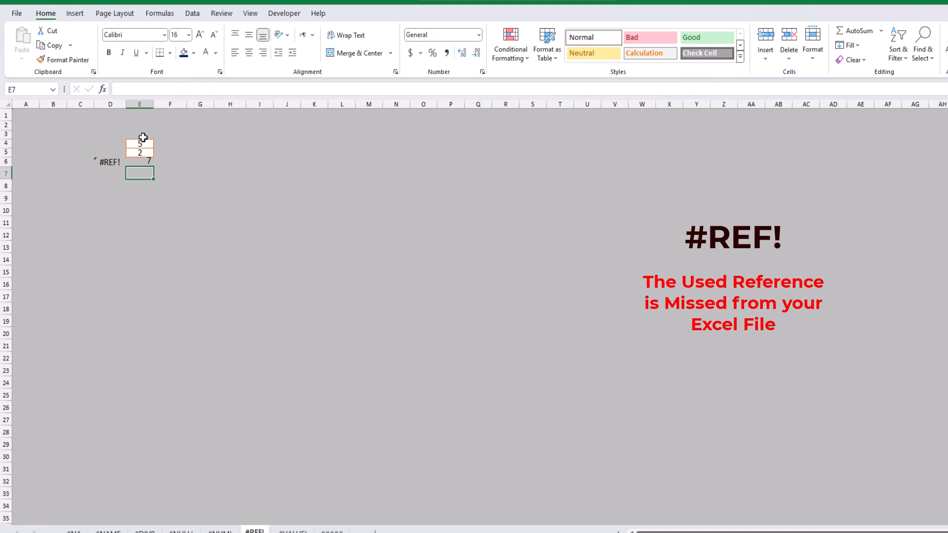
- Delete cells E3:E5, which the sum in E6 refers to, with the remaining cells shifted left
left_click_drag(143, 137, 142, 152)
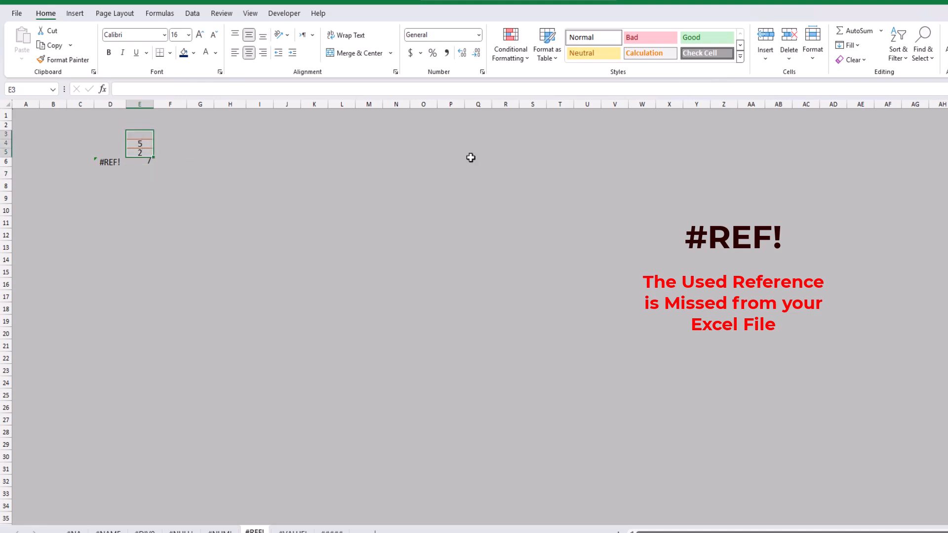
key("ctrl+minus")
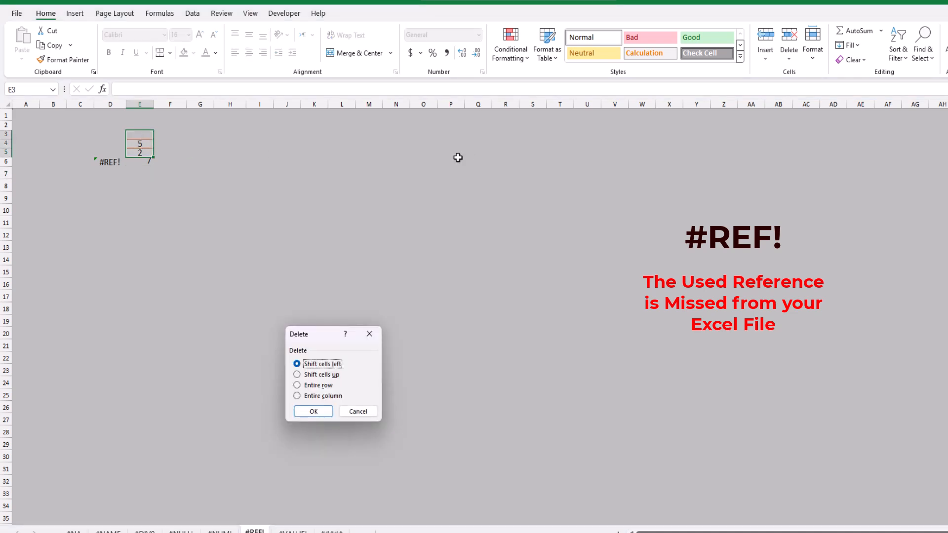
key("Return")
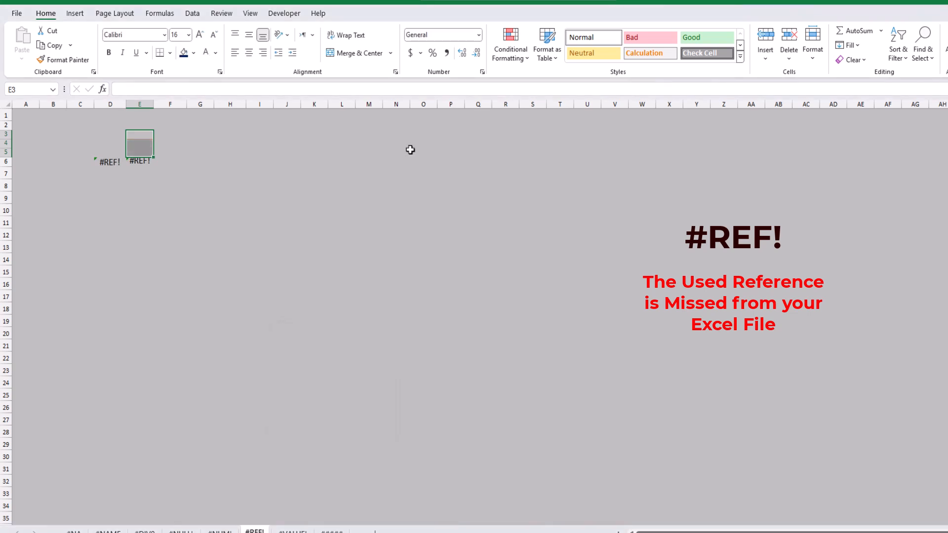
left_click(233, 176)
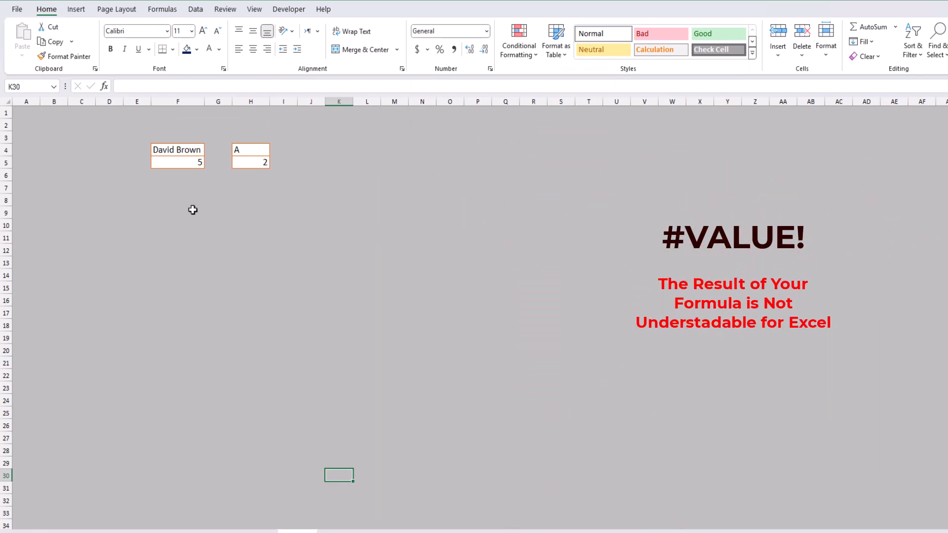
- On the #VALUE! sheet, enter =F5+F4 in F6 to add the number and the text above it
left_click(184, 177)
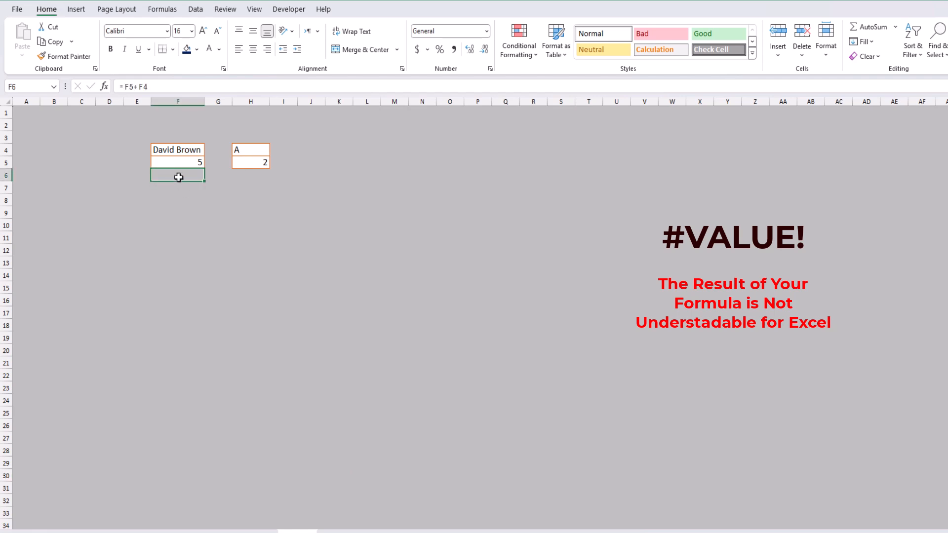
left_click(180, 161)
left_click(171, 147)
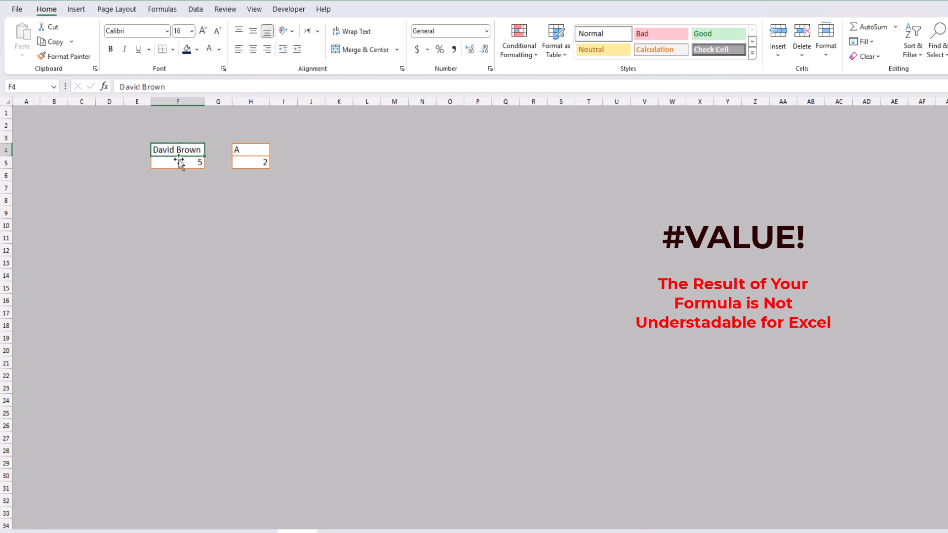
key("Down")
key("Down")
type("=")
key("Up")
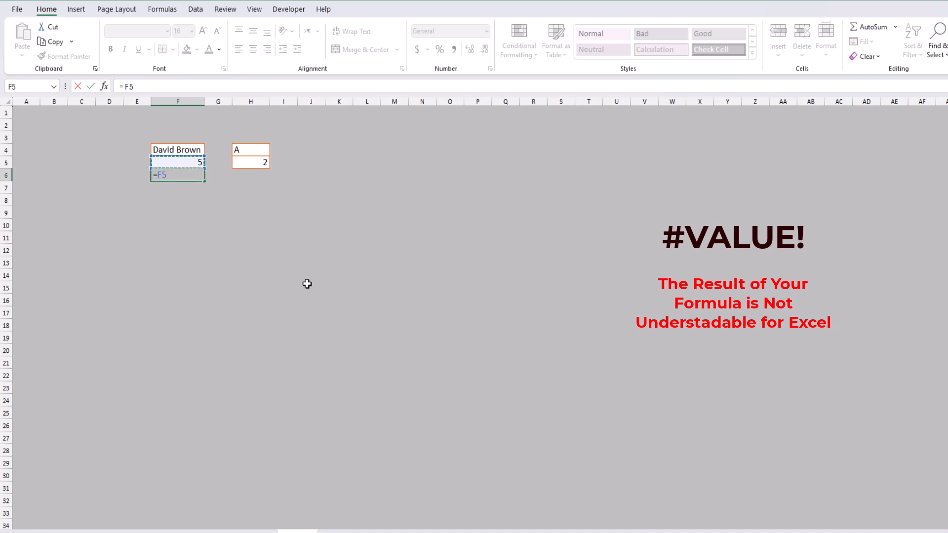
type("+")
left_click(182, 148)
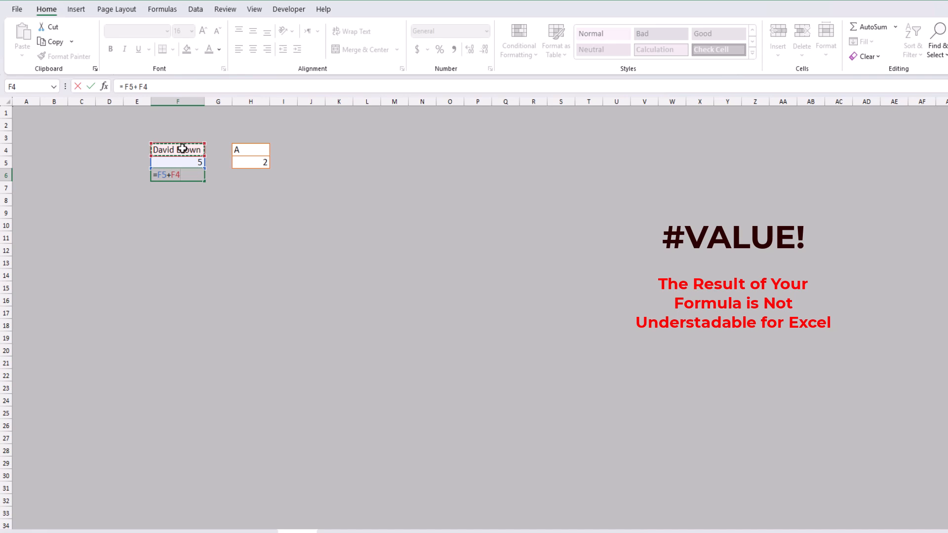
key("Return")
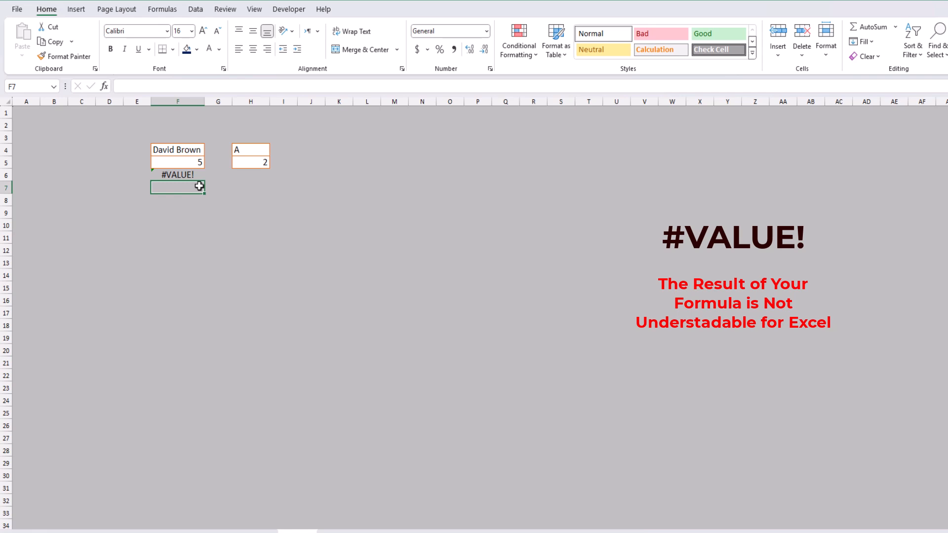
- Enter =H4-H5 in H6 to subtract the number from the text cell
left_click(239, 173)
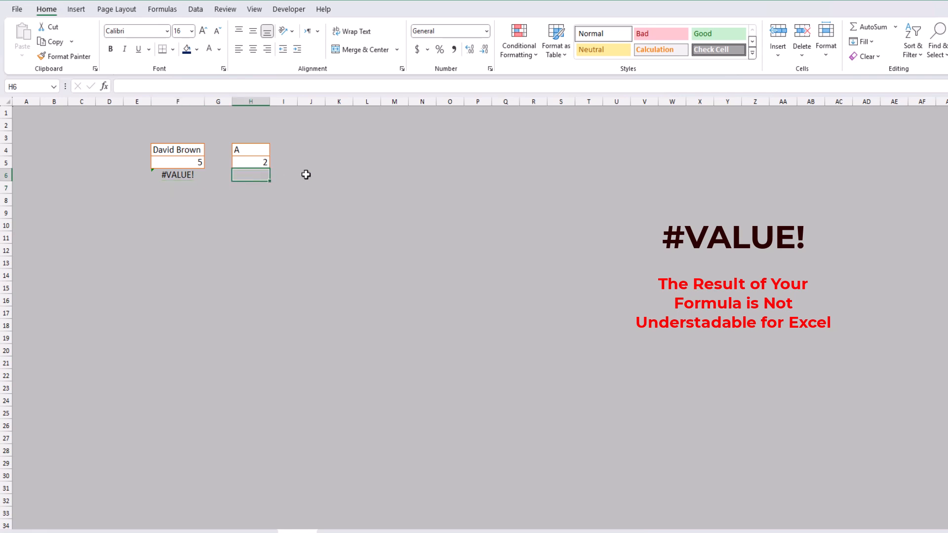
type("=")
key("Up")
key("Up")
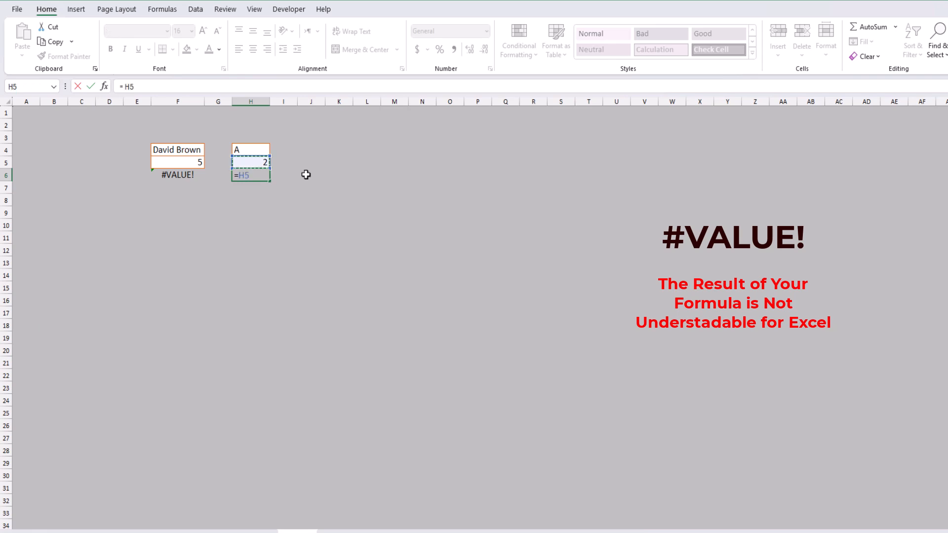
type("-")
key("Up")
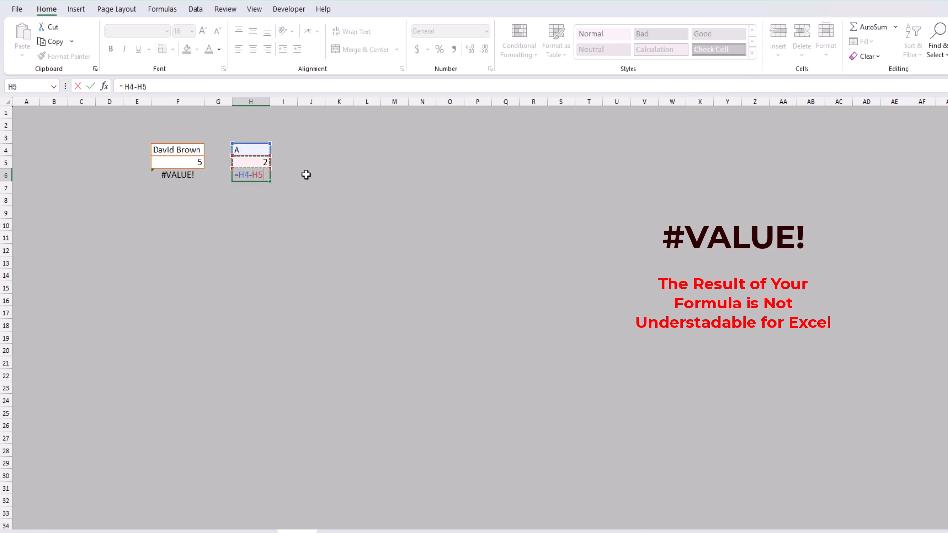
key("Return")
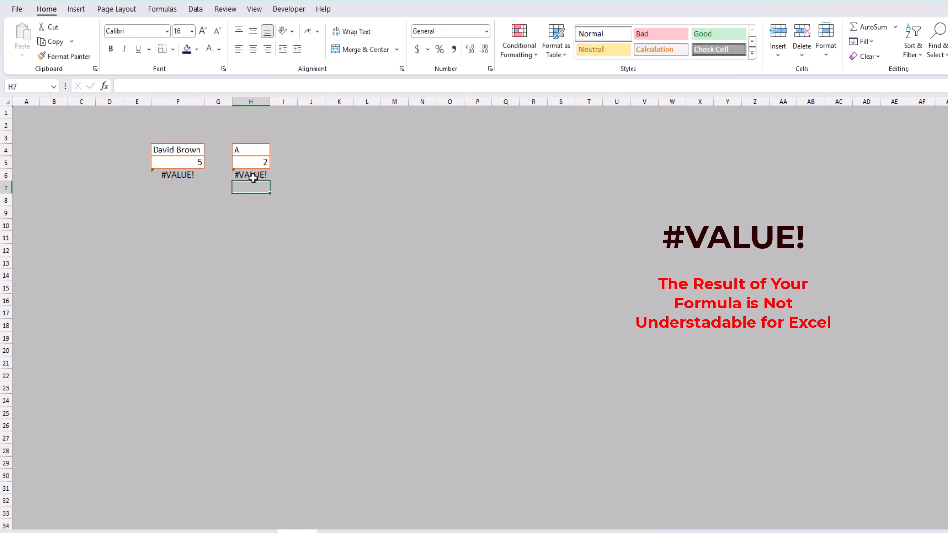
- Clear the text from cell H4, which the subtraction in H6 refers to
left_click(302, 163)
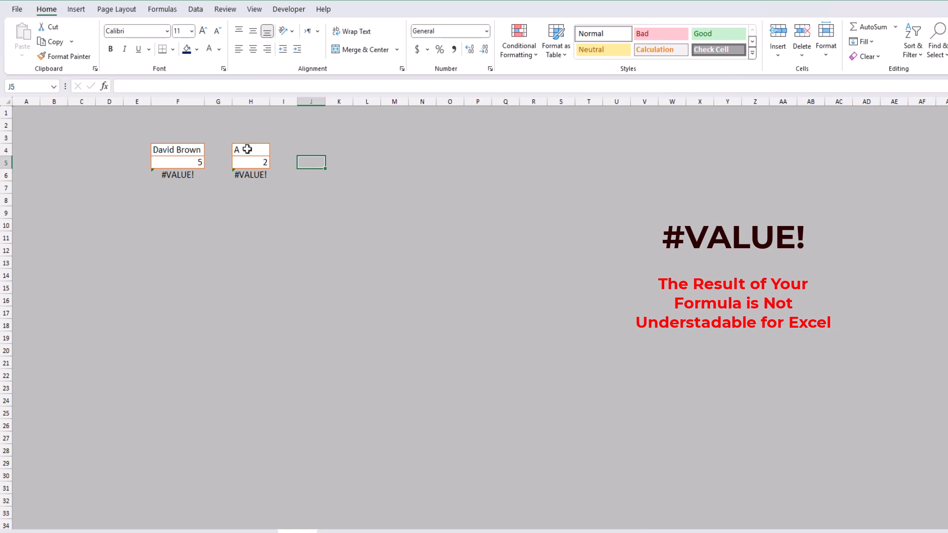
left_click(246, 149)
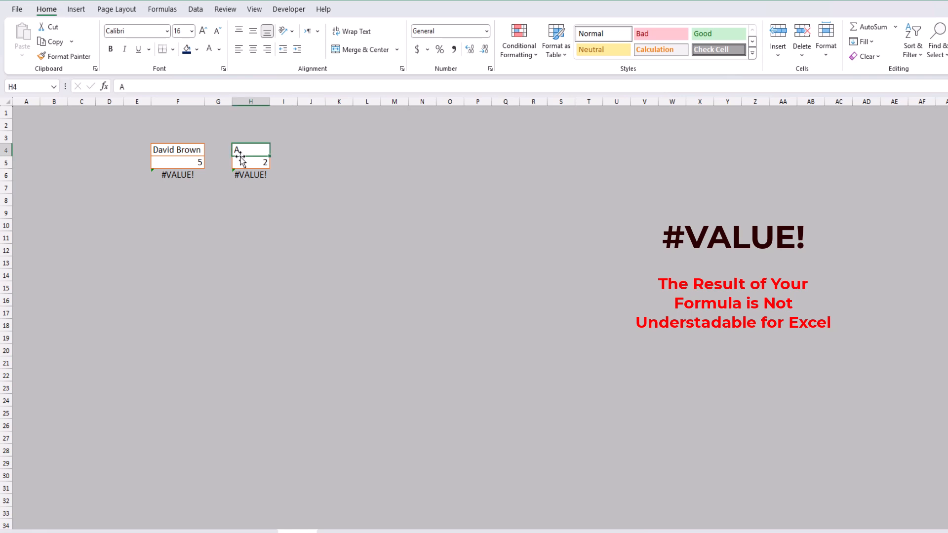
key("BackSpace")
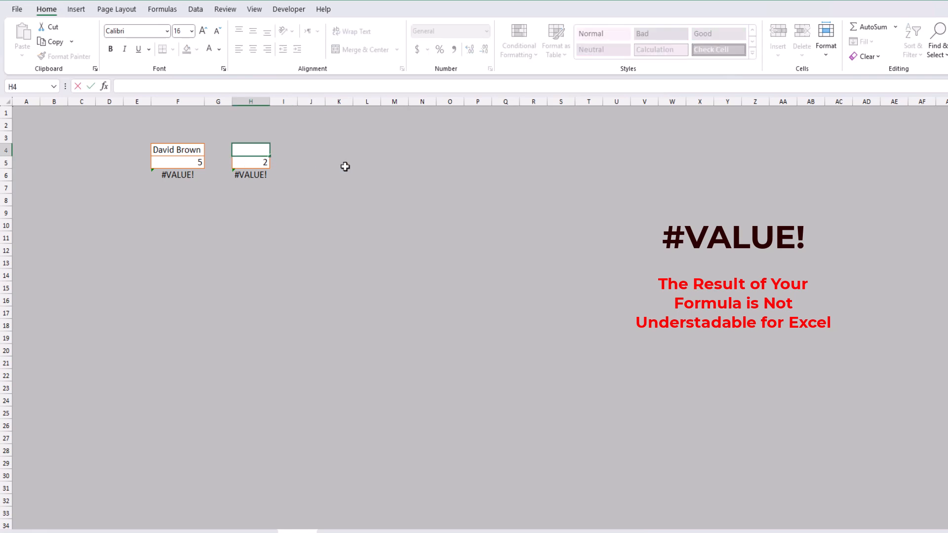
key("Return")
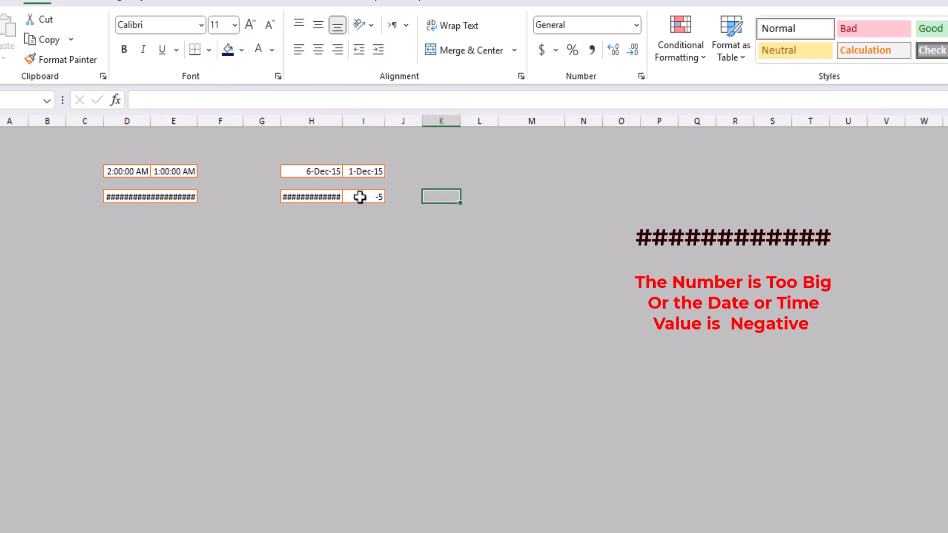
- On the ####### sheet, examine the date subtraction formulas in I6 and H6 and the time subtraction formula in D6
left_click(360, 197)
double_click(357, 197)
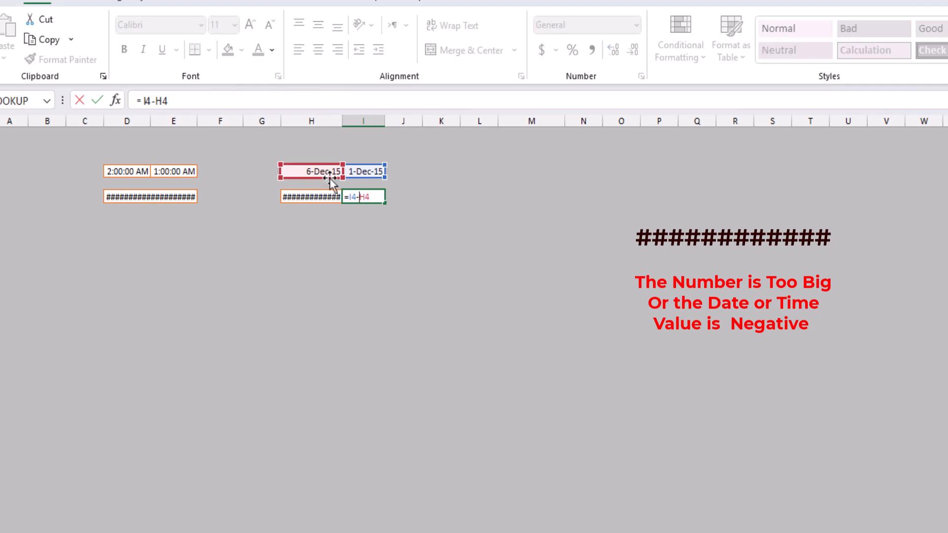
key("Return")
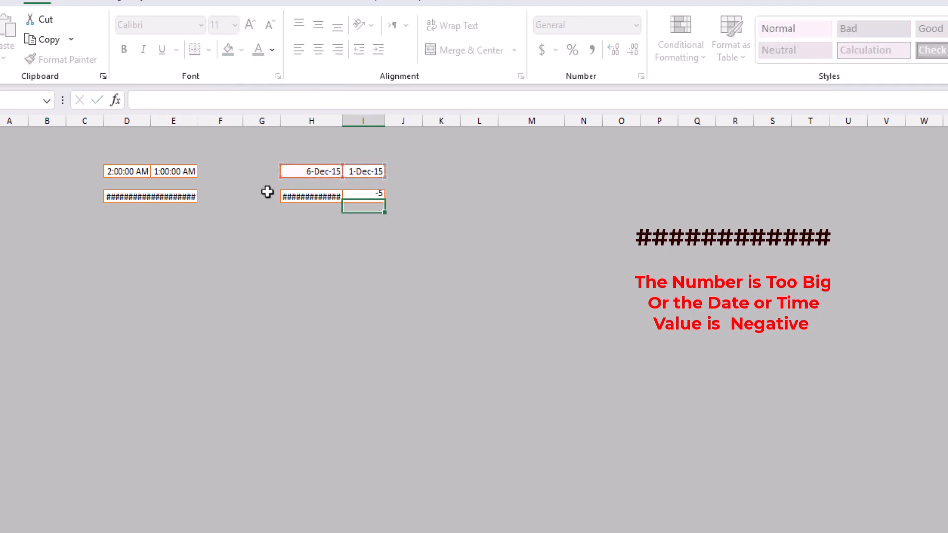
left_click(332, 196)
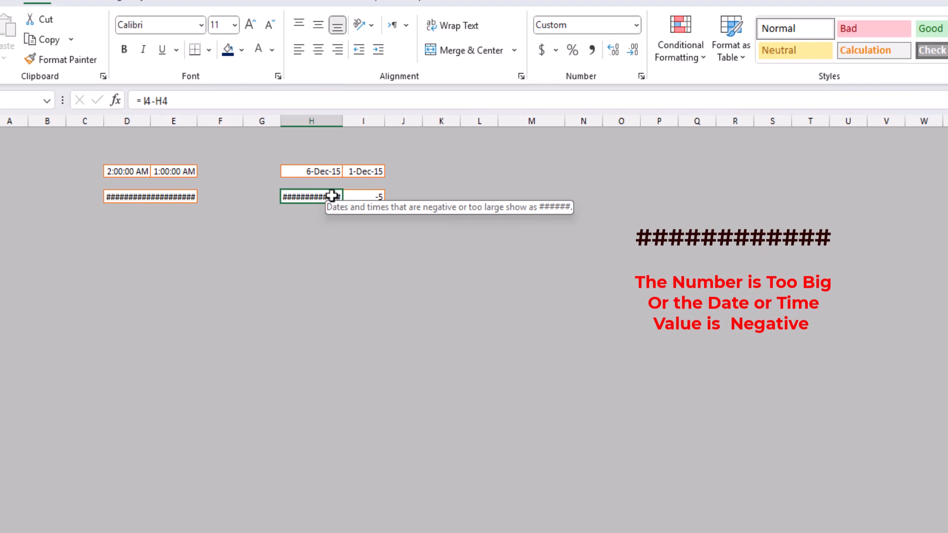
double_click(332, 196)
key("Return")
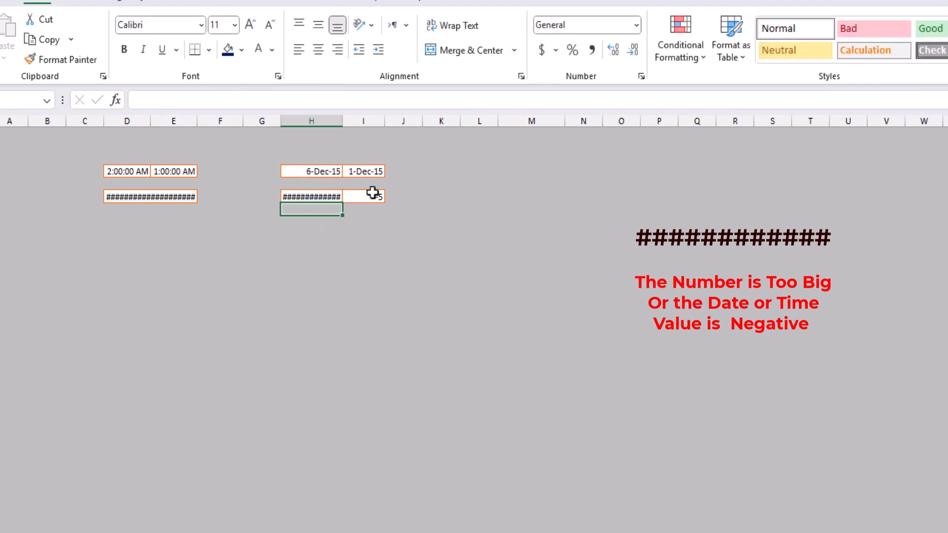
left_click(318, 196)
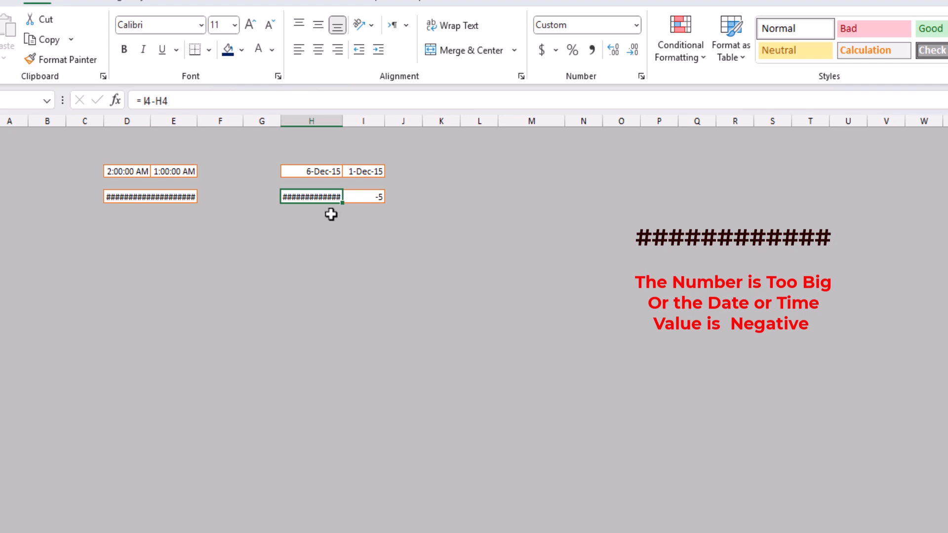
left_click(149, 198)
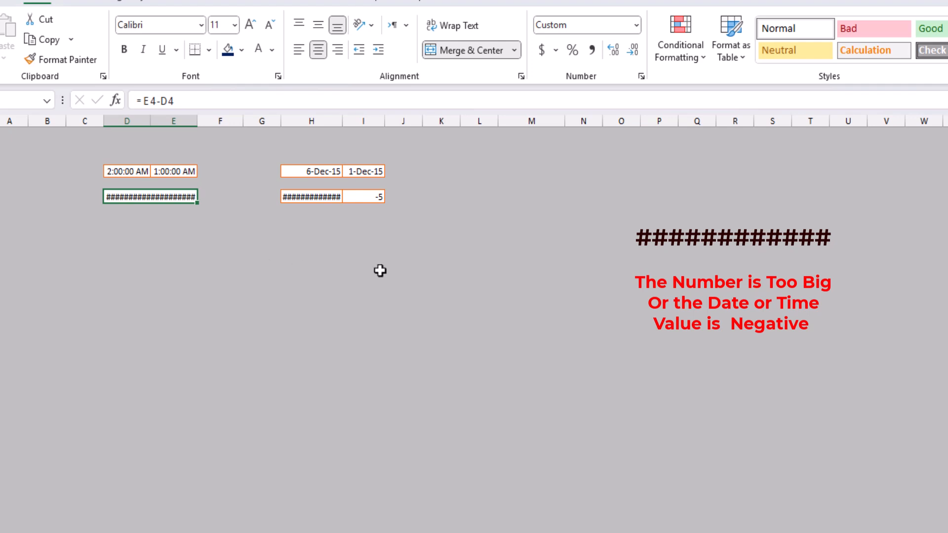
- Enter the formula =4568^25 in cell M6
left_click(515, 197)
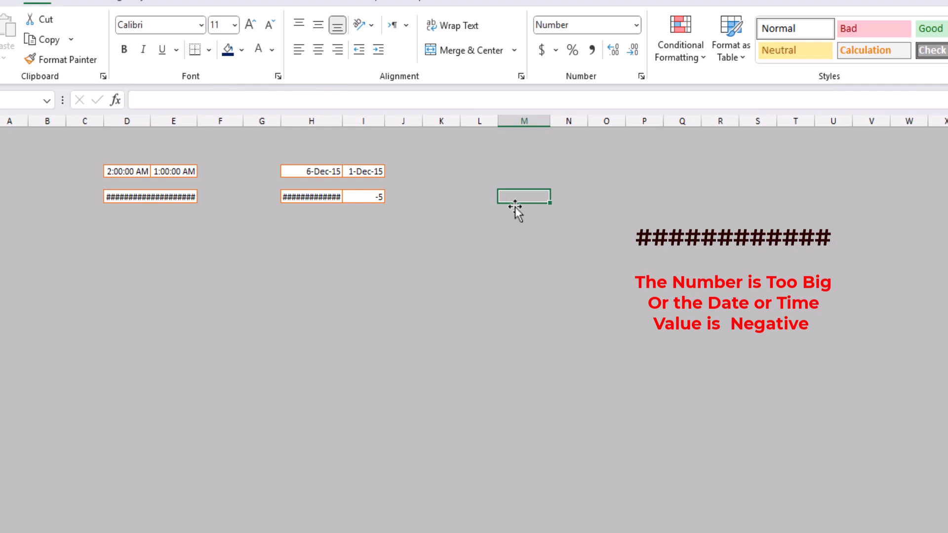
type("=4568")
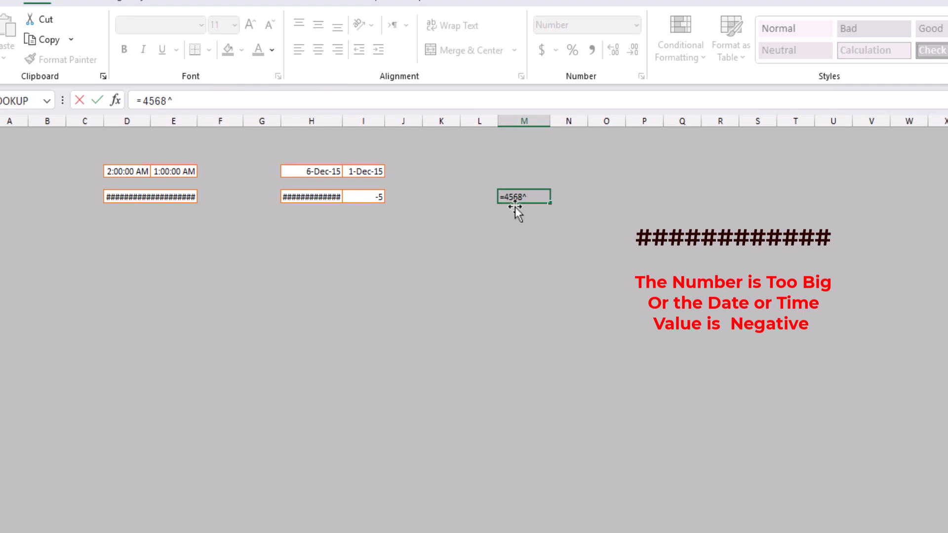
type("^25")
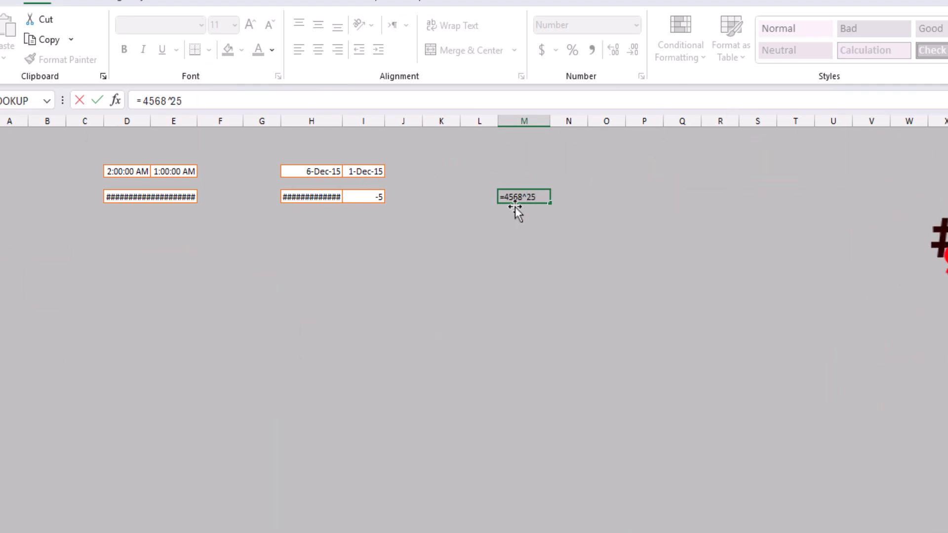
key("Return")
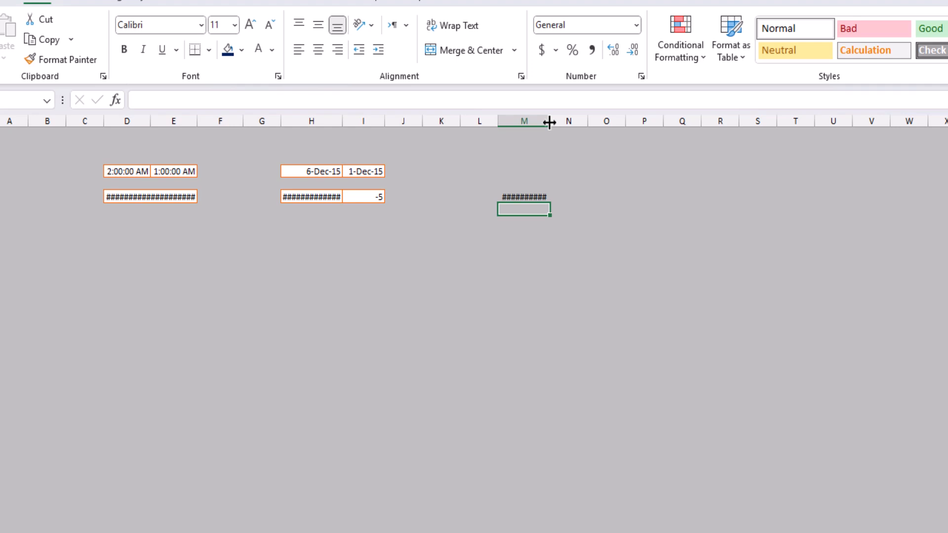
- Widen column M and autofit it to the full length of the number in M6
left_click_drag(549, 122, 819, 128)
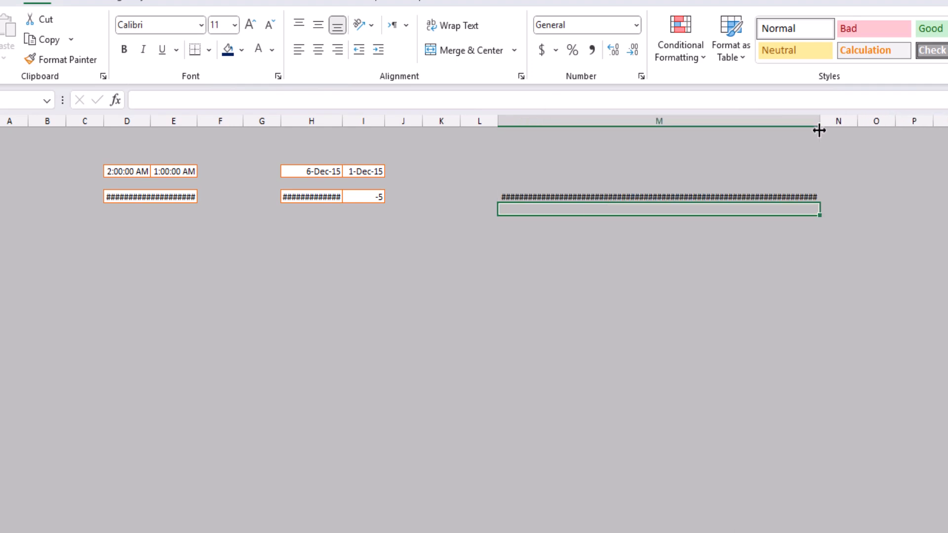
left_click(820, 127)
double_click(819, 123)
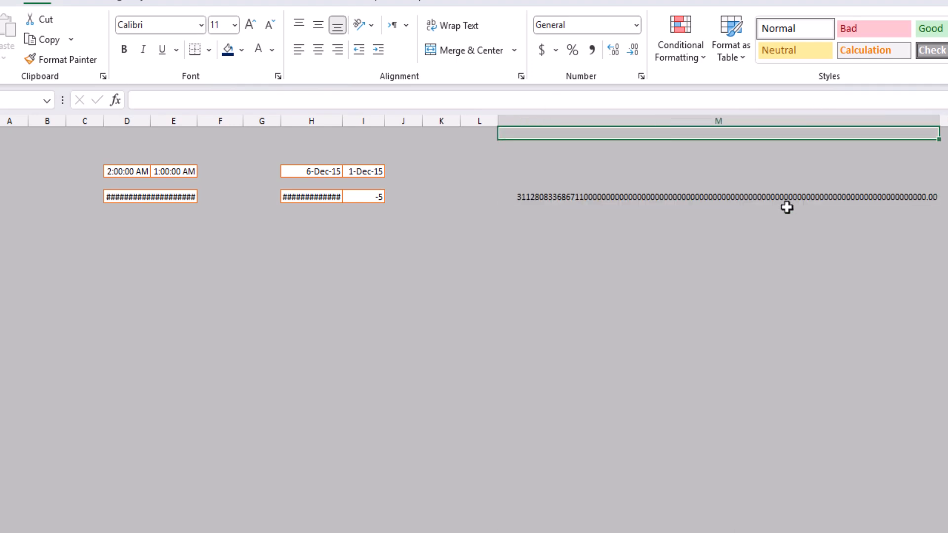
- Narrow column M to about the width of column H so it is too small for M6's number, and show the cell's full-value tooltip
left_click(709, 197)
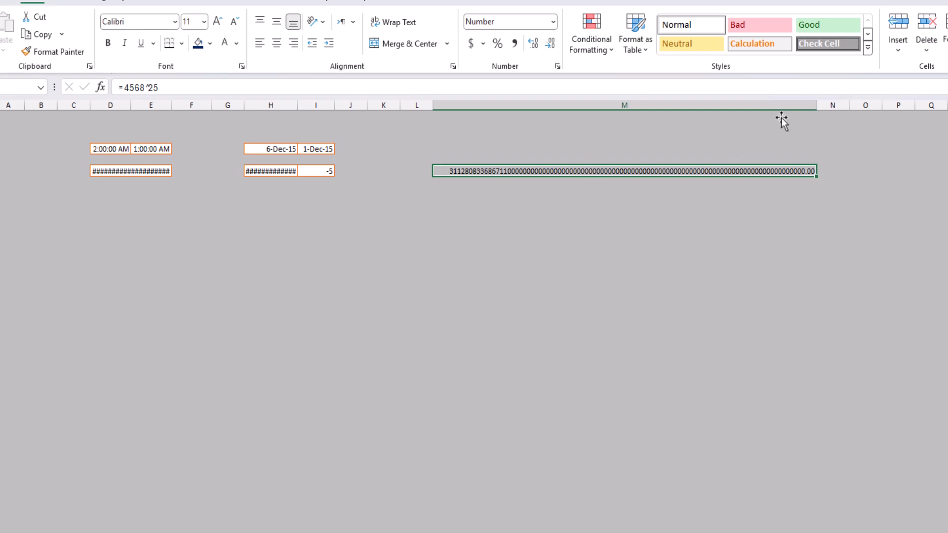
left_click_drag(814, 106, 486, 128)
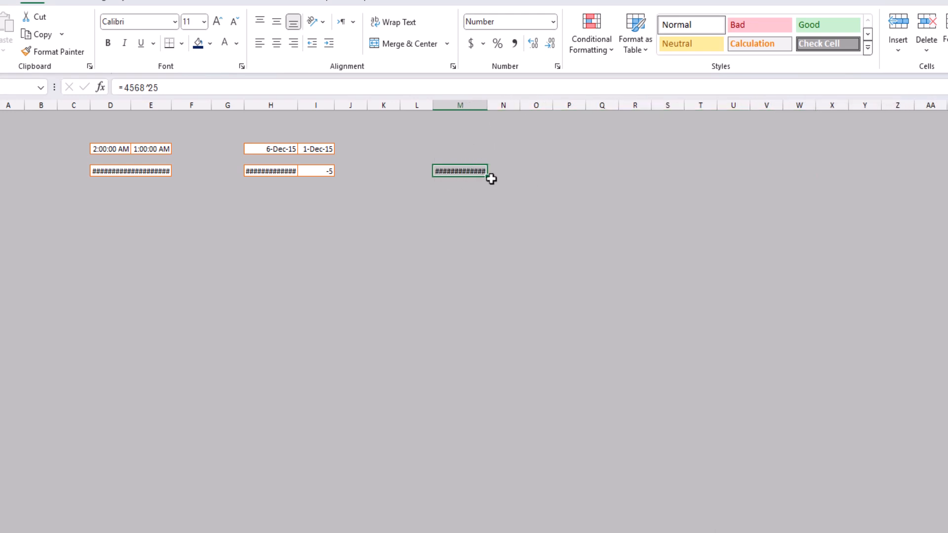
mouse_move(478, 173)
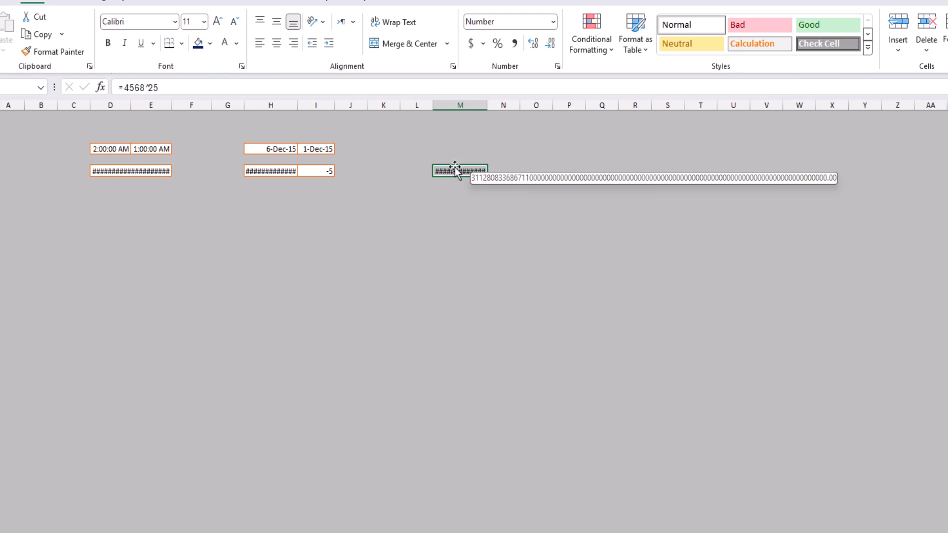